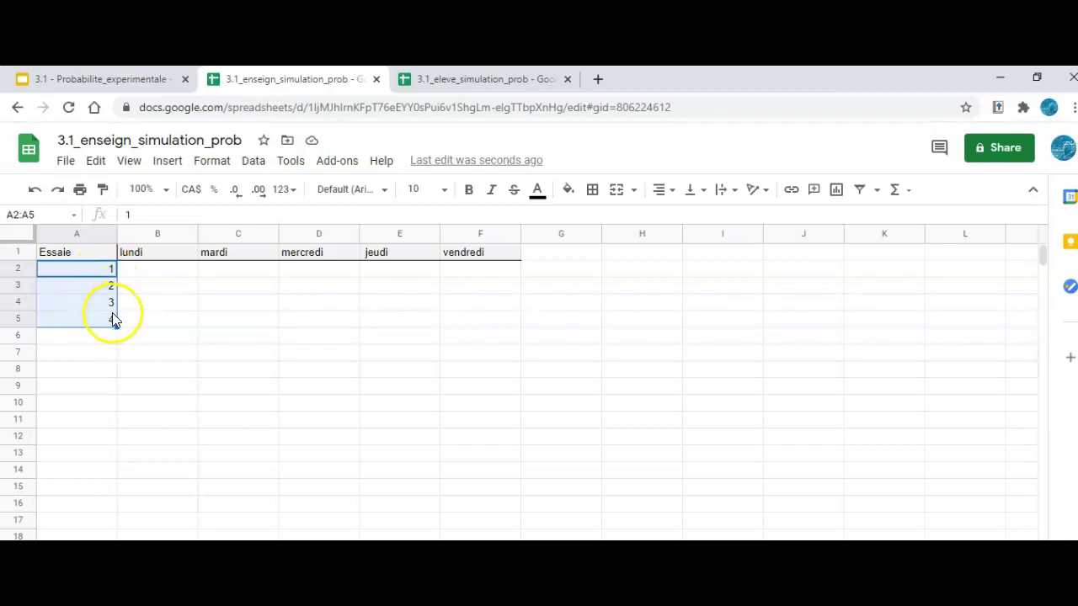
Undo the last fill, and try to extend the trial numbers down to A7 from the 2 in A3 alone
key(ctrl+z)
drag(117, 293, 104, 296)
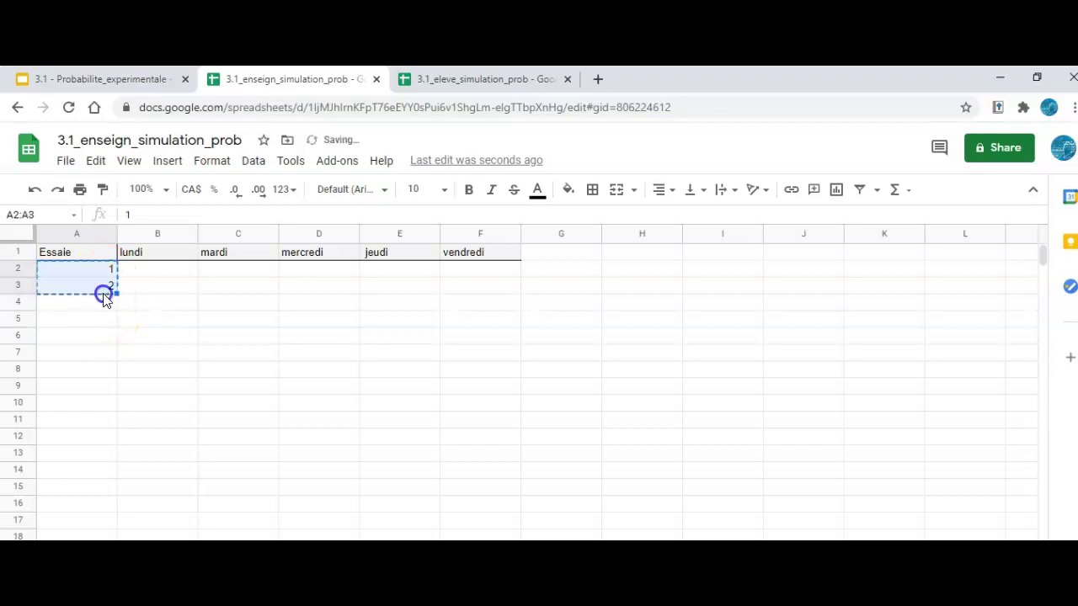
click(103, 291)
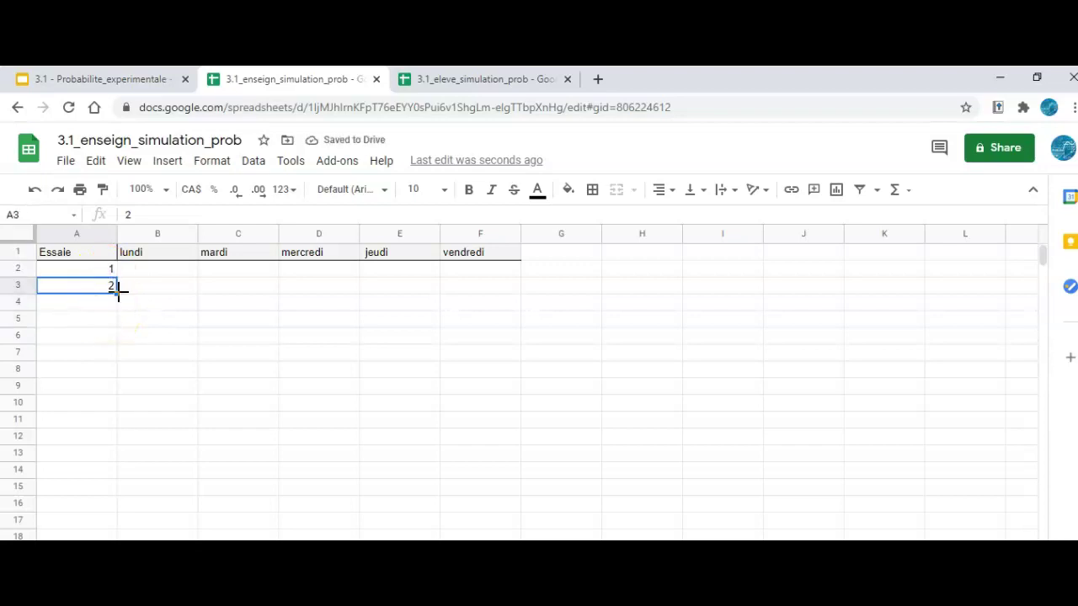
drag(112, 355, 110, 358)
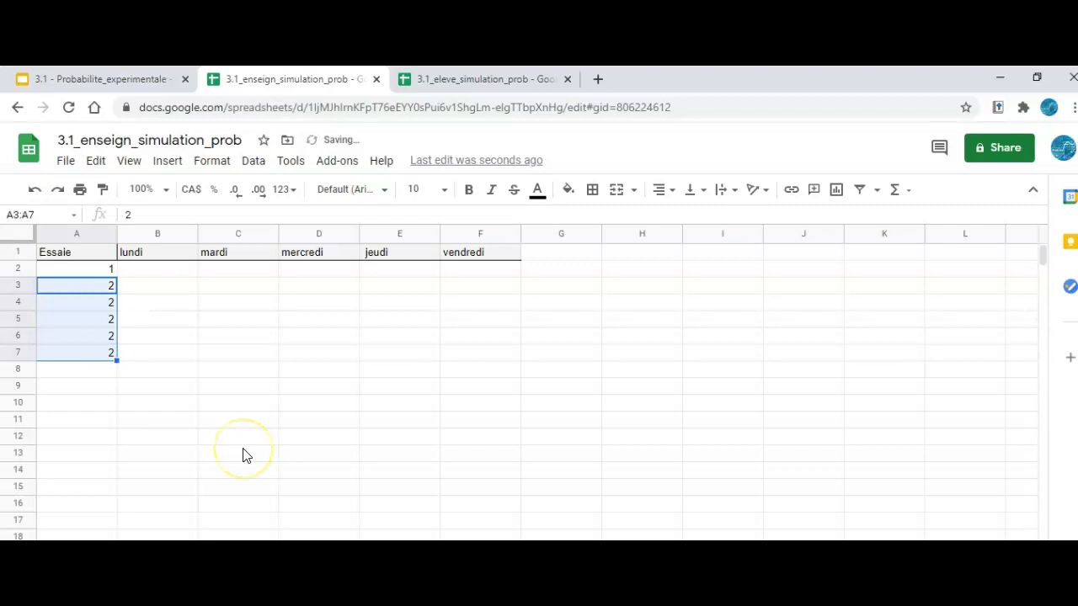
key(ctrl+z)
click(131, 354)
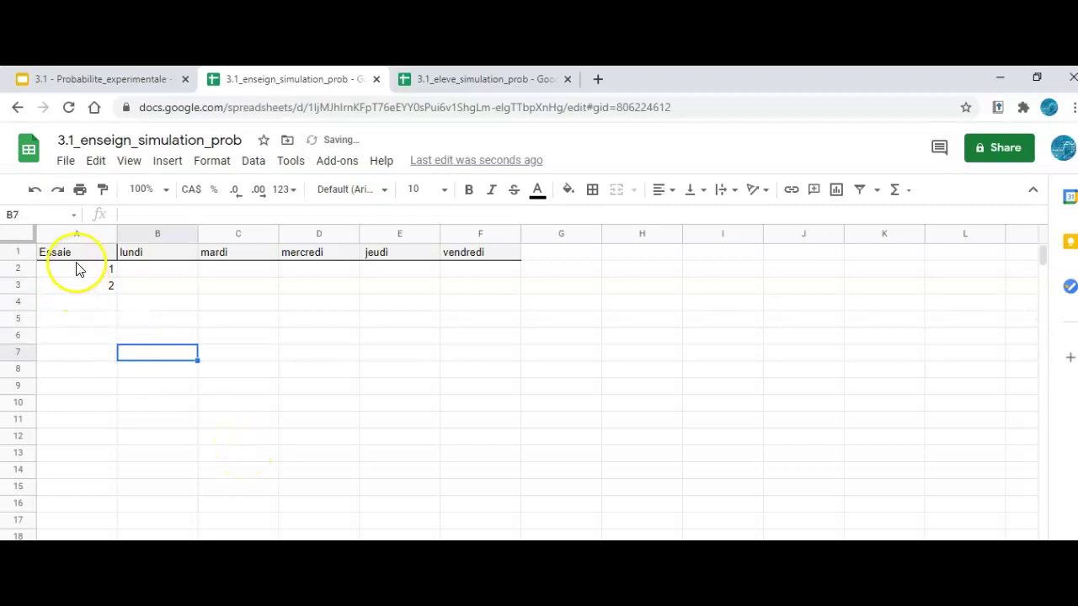
Extend the trial number series from cells A2:A3 down to cell A5
drag(76, 269, 92, 286)
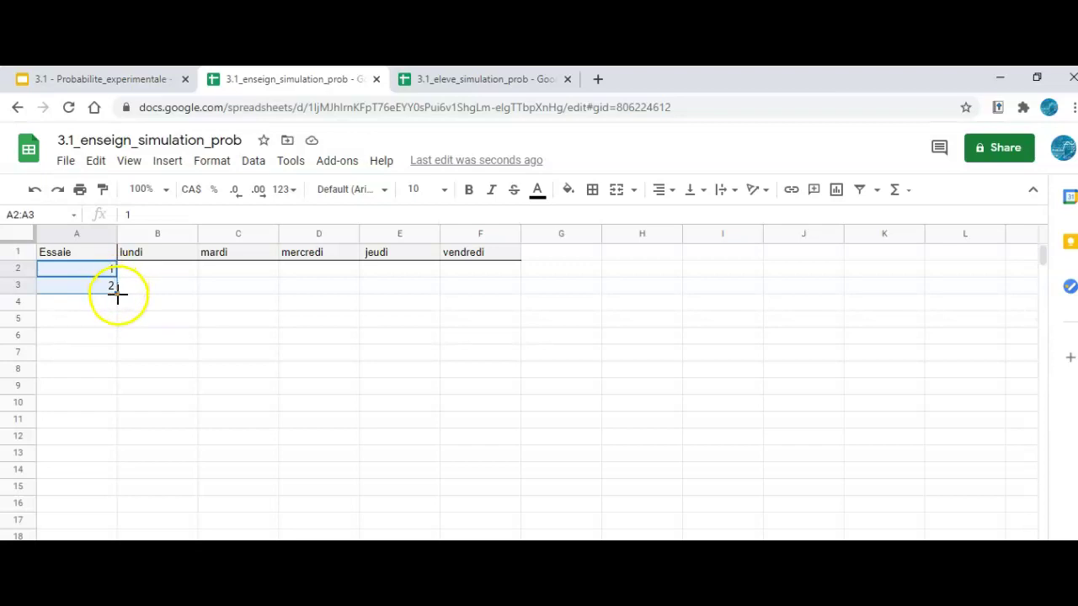
drag(118, 294, 113, 321)
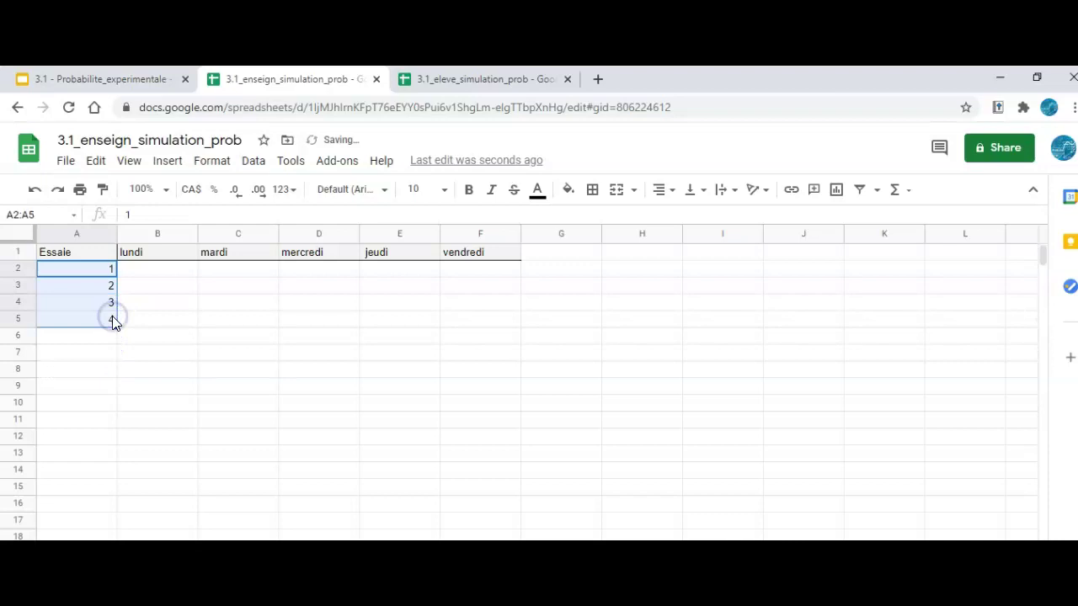
click(215, 357)
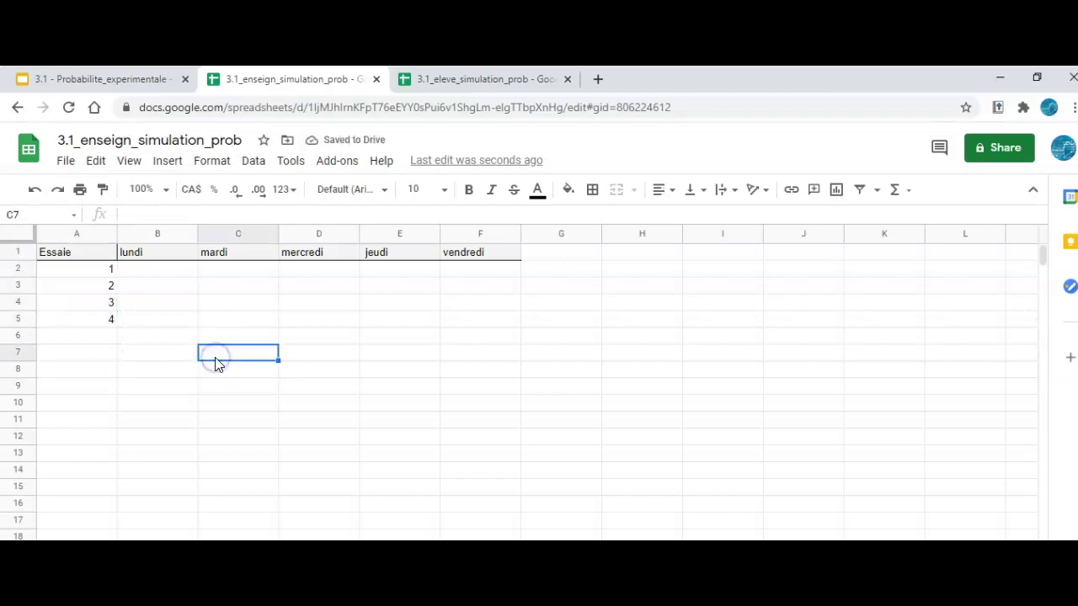
Fill cell A6 from A5 and change its value to 5
click(109, 320)
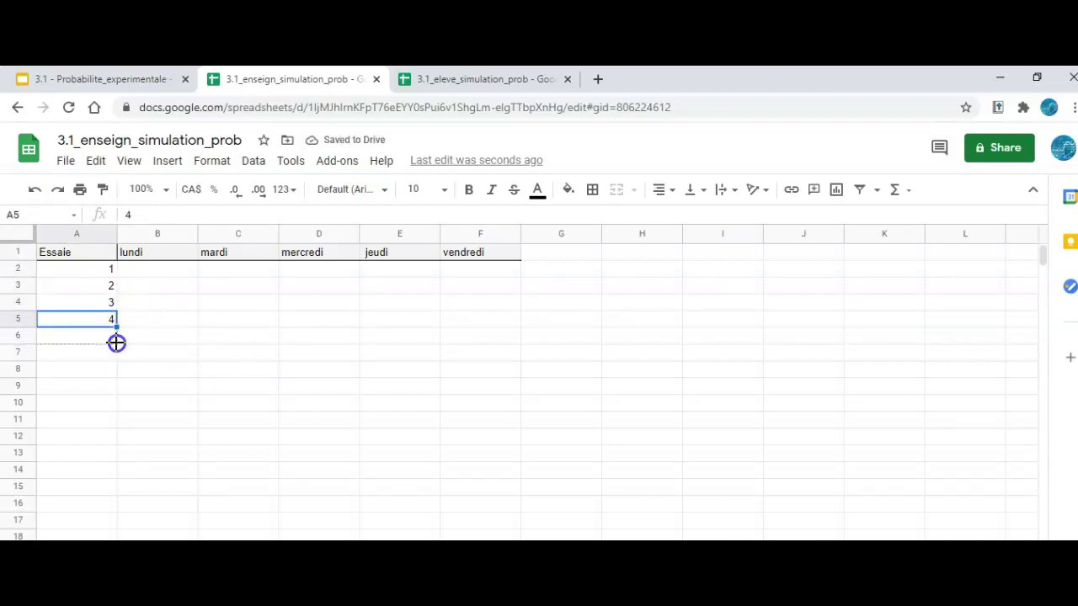
drag(116, 342, 117, 341)
click(126, 402)
click(104, 341)
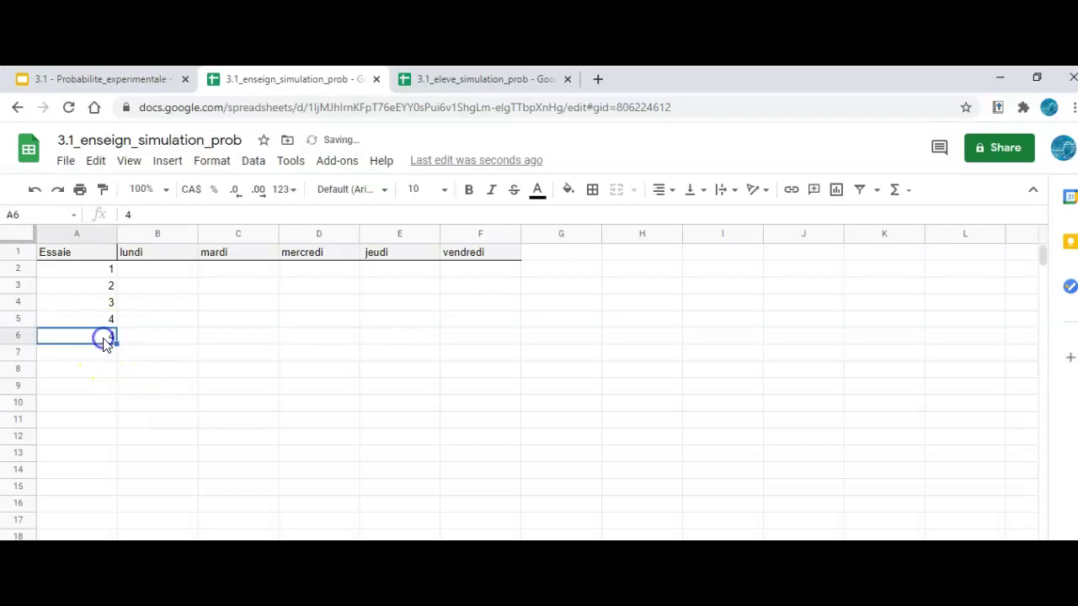
double_click(103, 339)
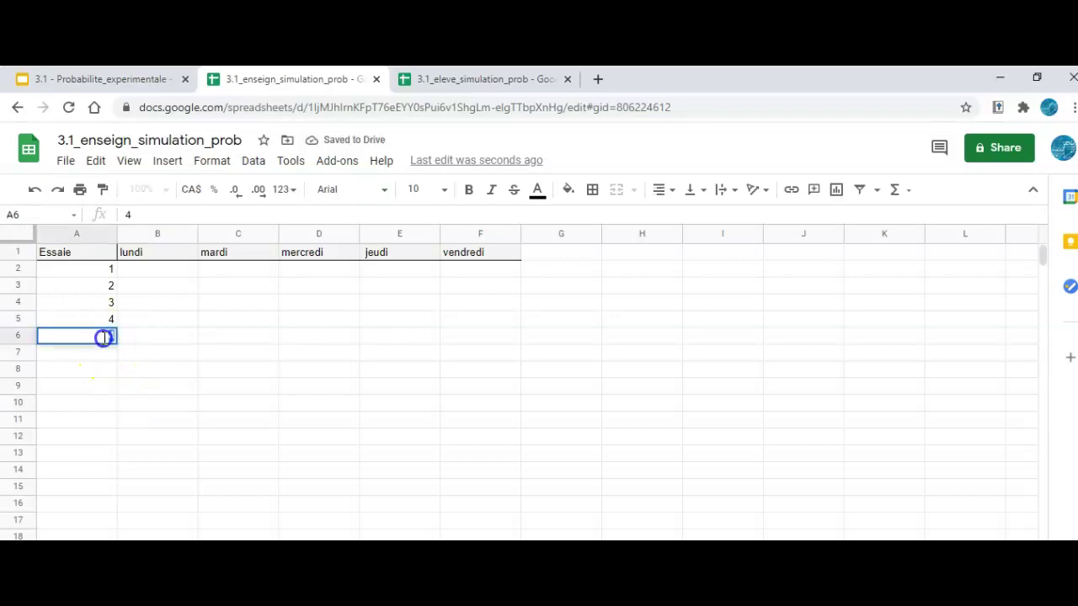
click(128, 378)
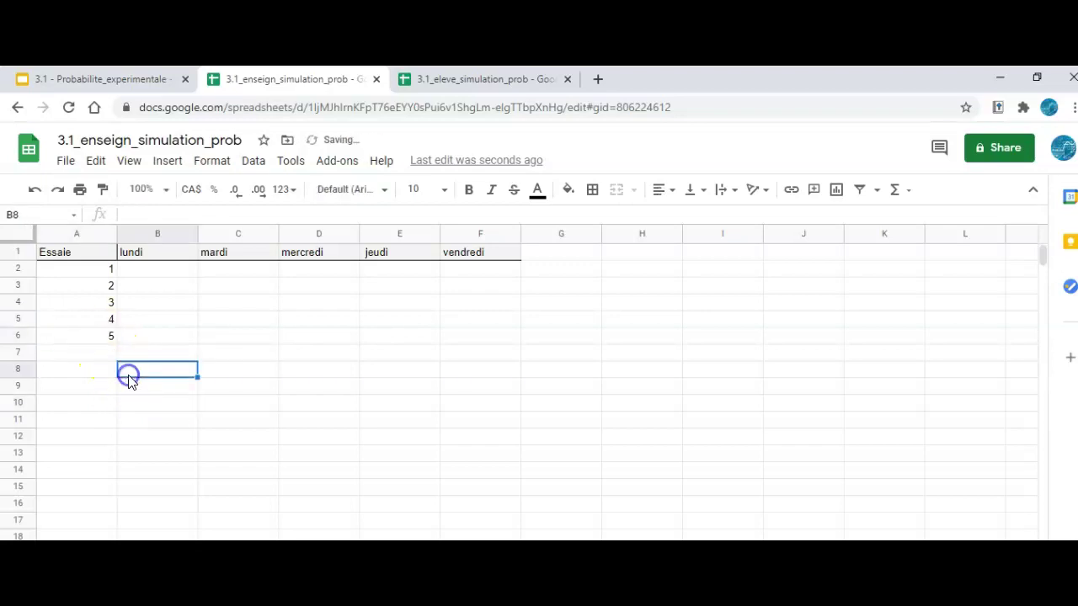
Extend the trial number series from cells A3:A6 down to cell A134
click(96, 287)
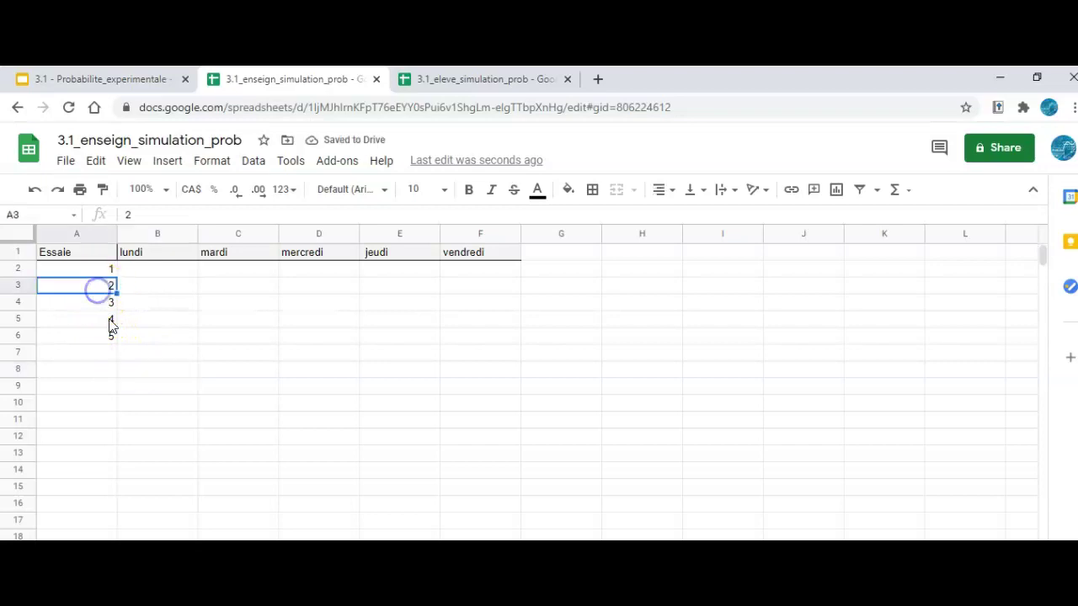
shift+click(112, 335)
drag(116, 340, 91, 422)
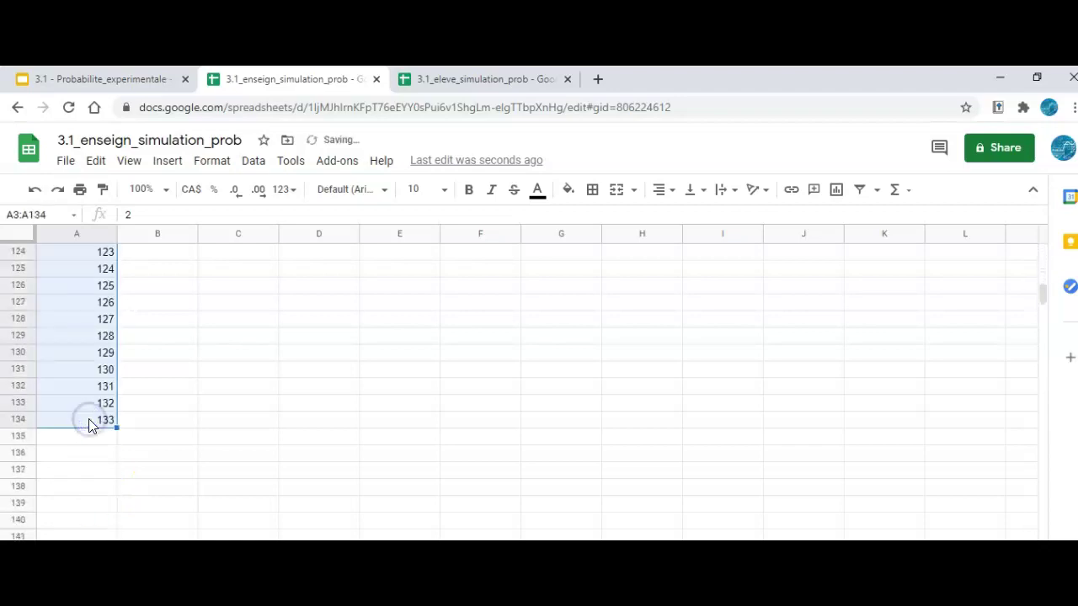
scroll(312, 392, up, 20)
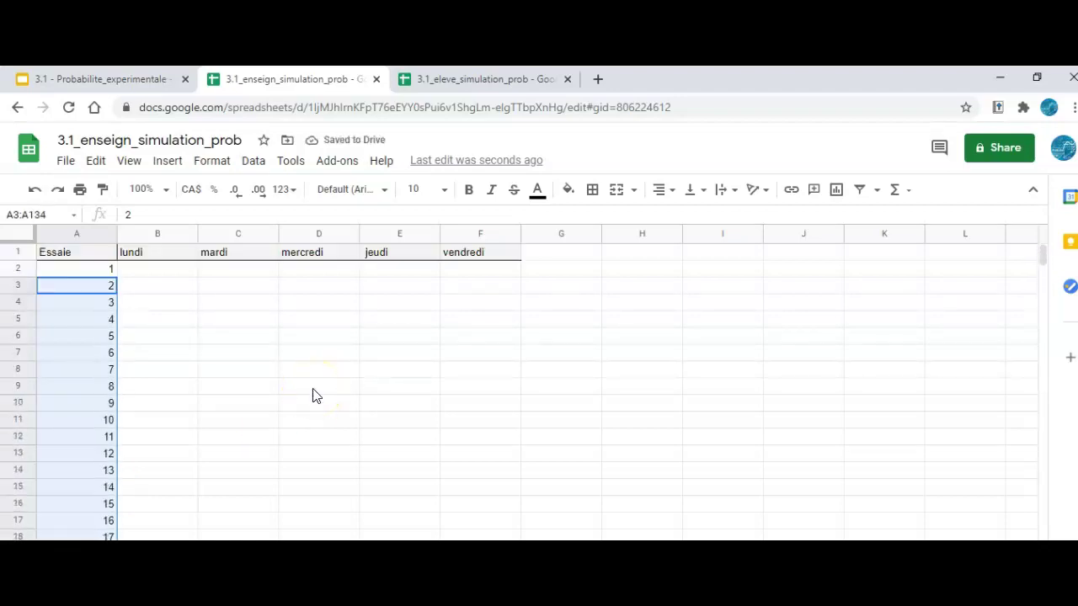
click(91, 268)
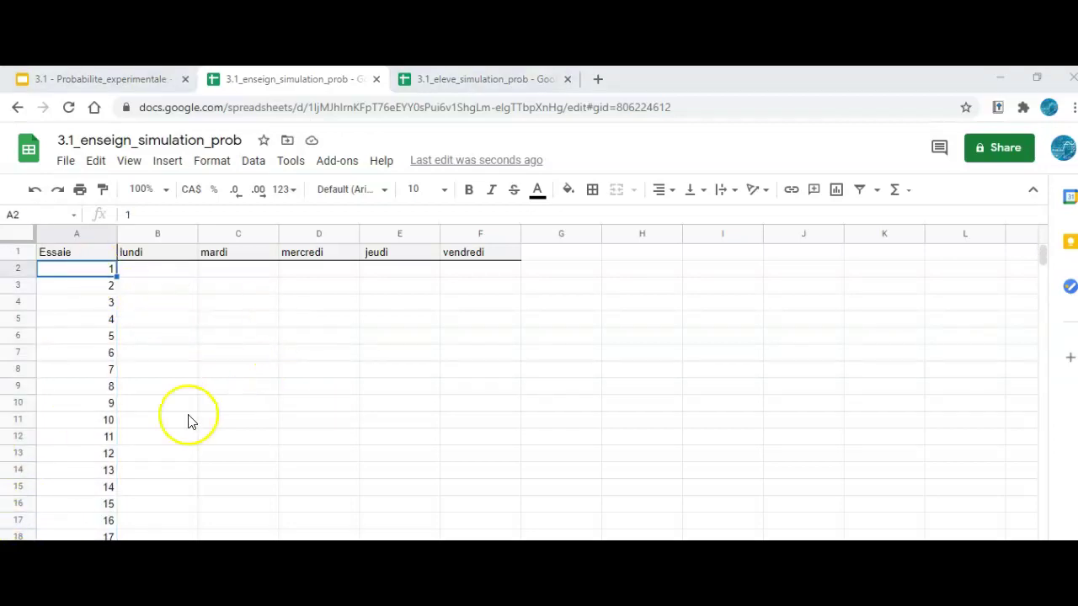
Enter the legend "1: Je gagne" in cell H1 and "0: Je perd" in cell H2
click(642, 253)
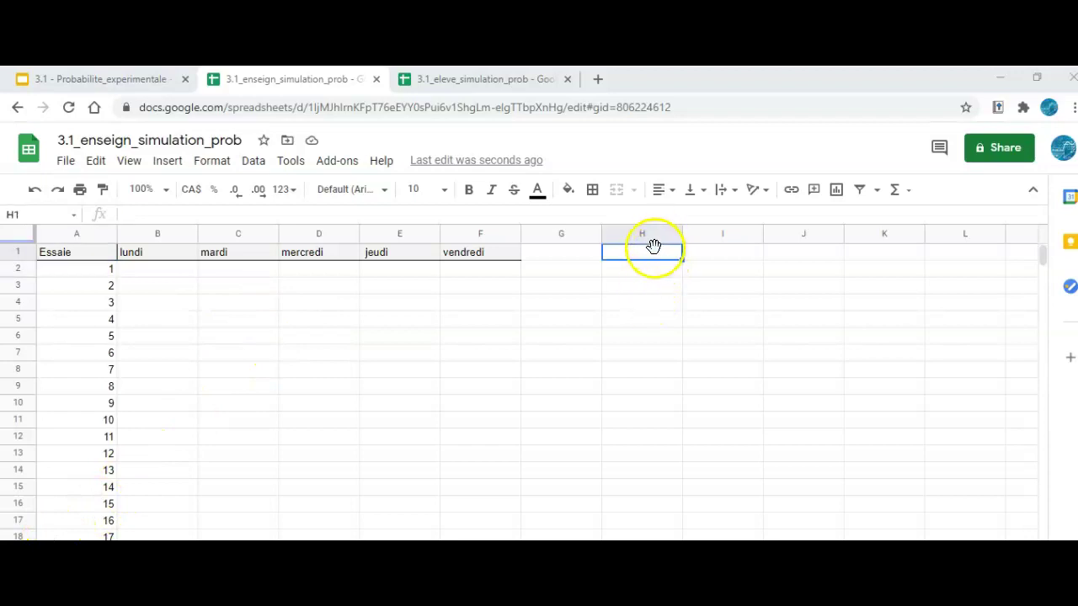
click(648, 268)
click(647, 257)
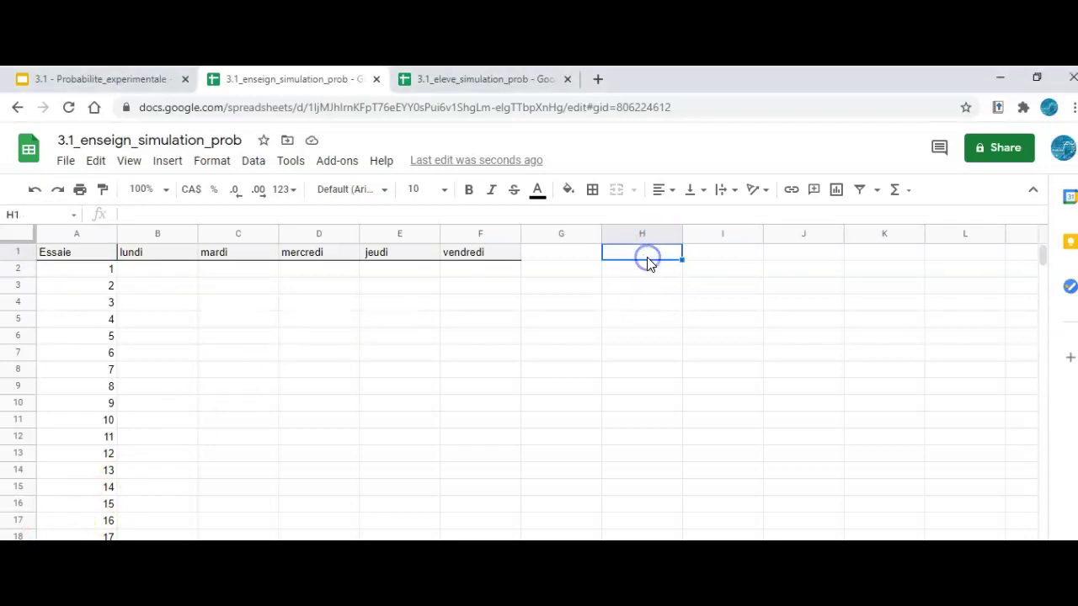
text(1: Je gagne 0: Je perd)
click(629, 352)
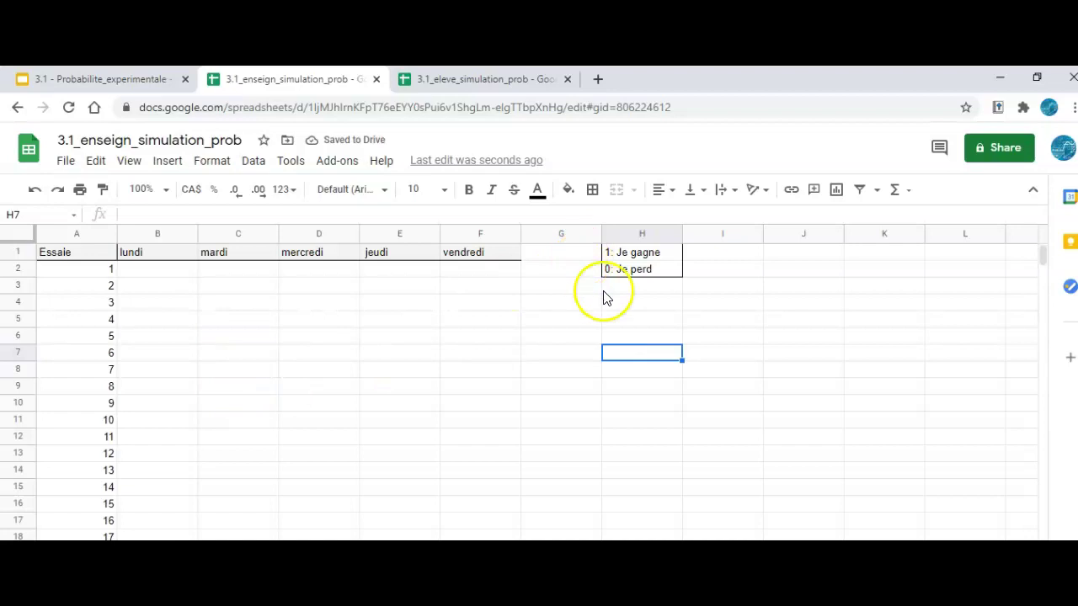
Start a formula with the RANDBETWEEN function in cell B2, the first trial under lundi
click(169, 276)
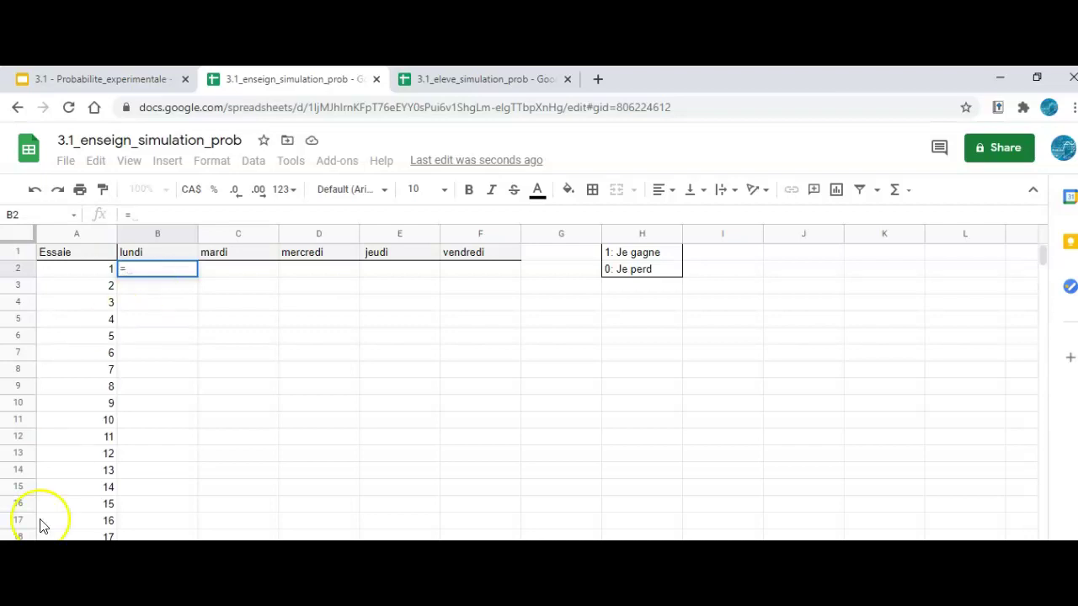
key(ctrl+plus)
key(ctrl+plus)
key(ctrl+plus)
key(ctrl+plus)
text(a)
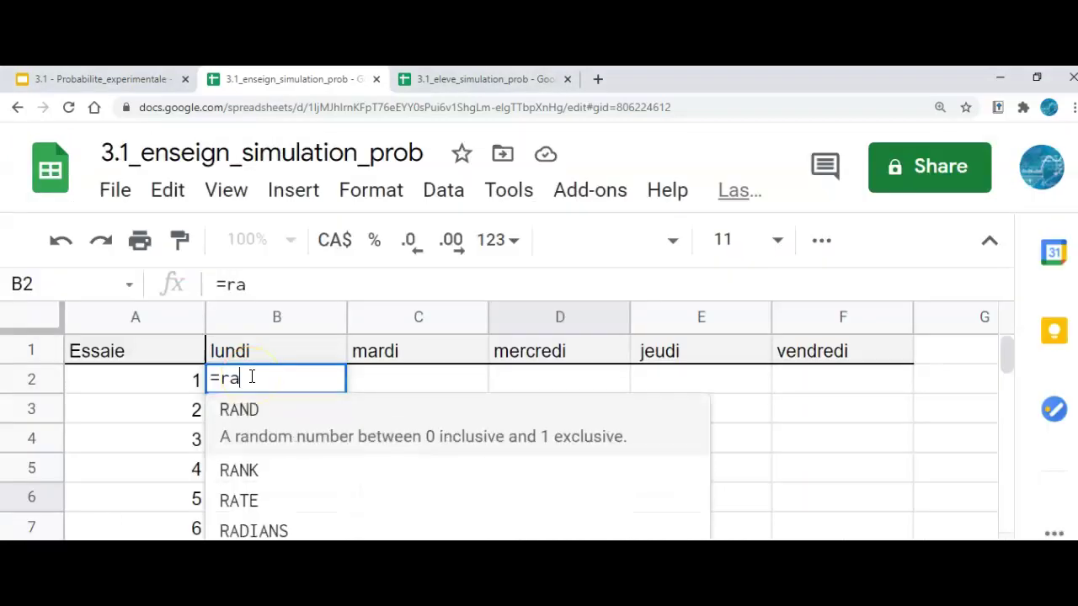
text(ndo)
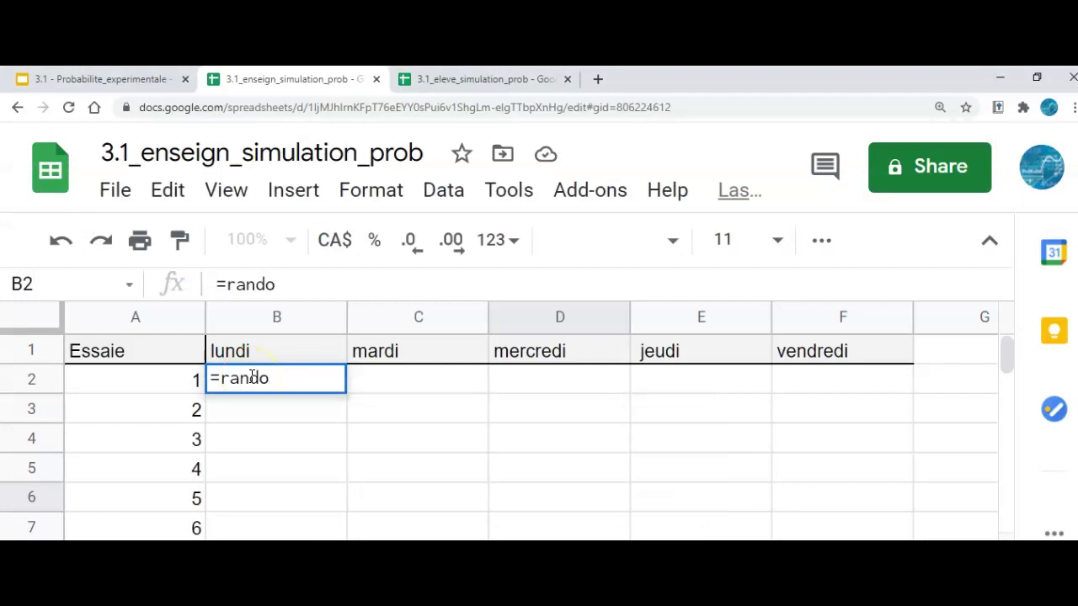
key(BackSpace)
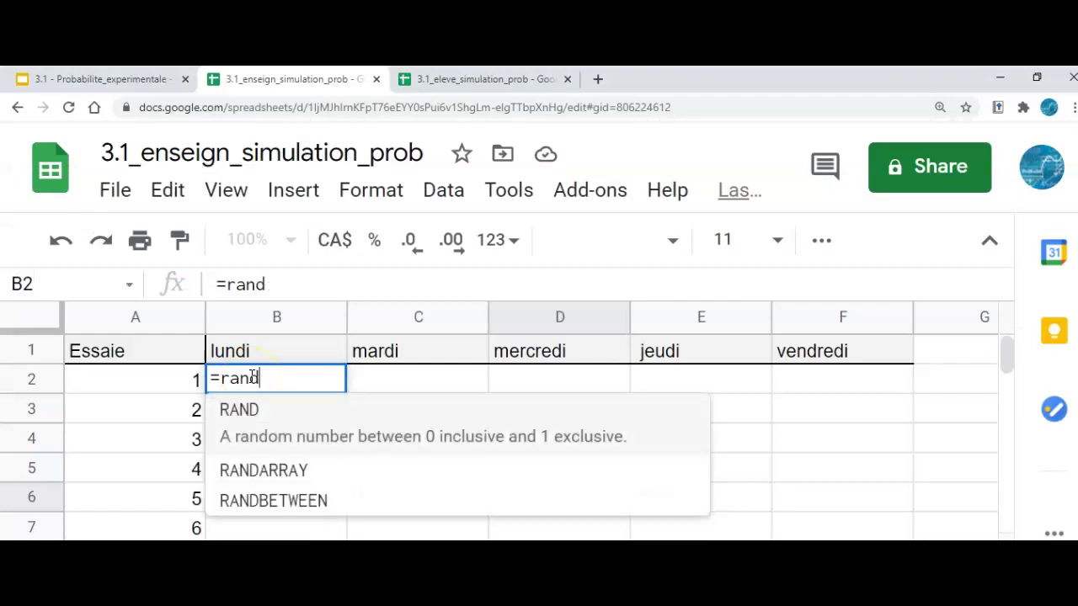
click(299, 492)
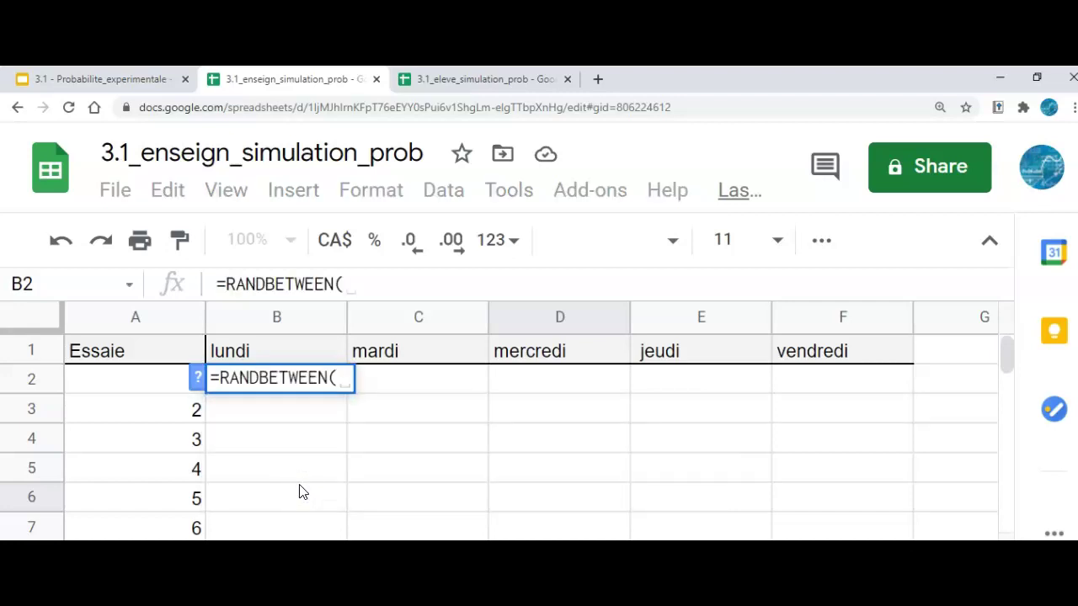
Consult the RANDBETWEEN help and complete the formula in B2 as =RANDBETWEEN(0,1), without accepting the suggested auto-fill
click(199, 379)
click(359, 314)
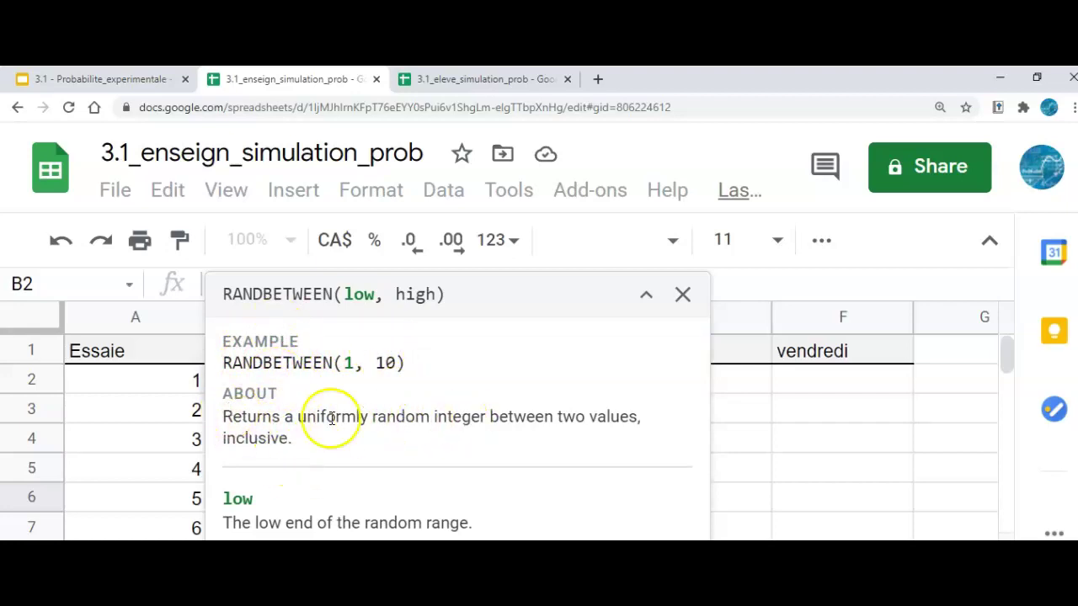
click(682, 294)
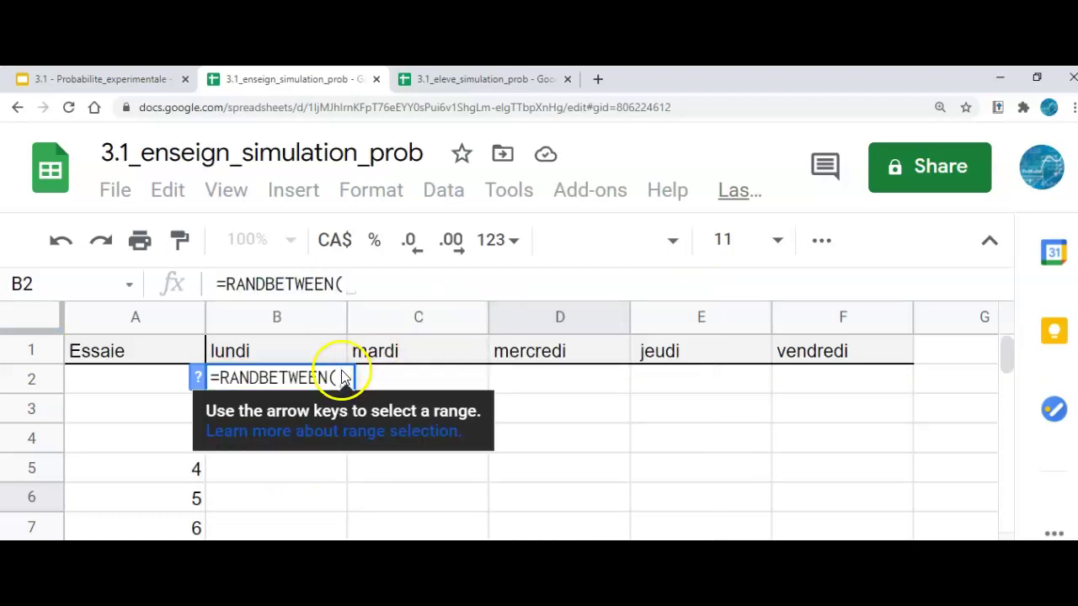
click(340, 375)
text(0,1))
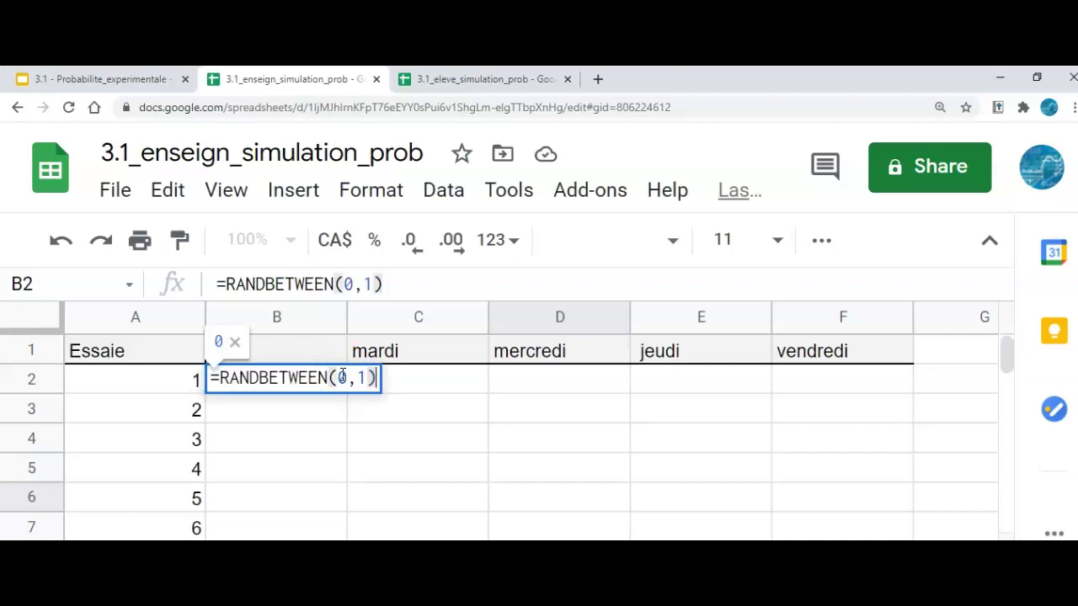
key(Return)
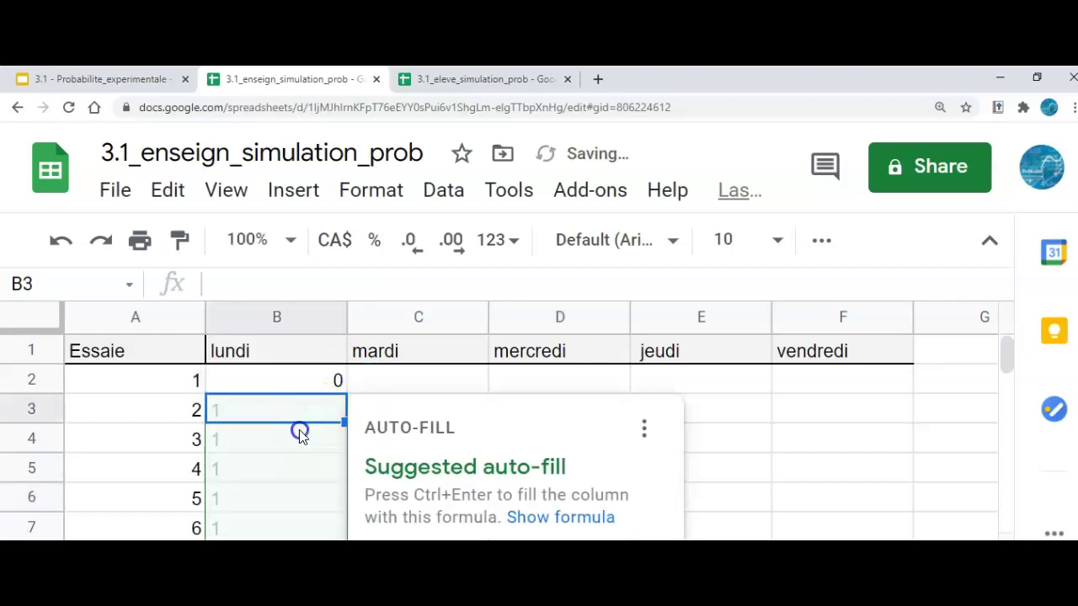
click(299, 433)
click(308, 384)
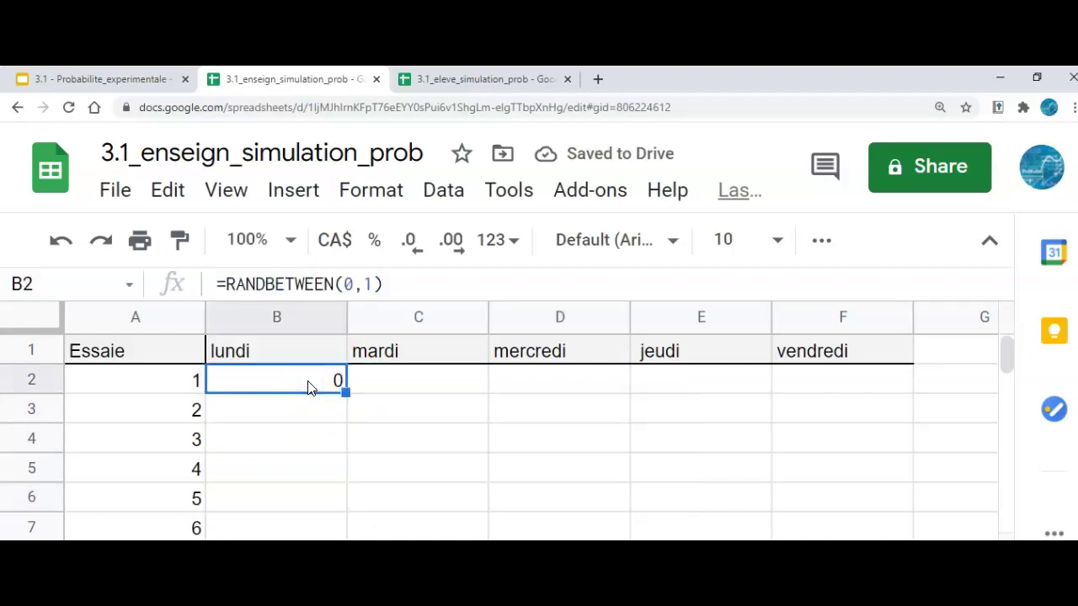
Enter 1 in cell C3 to make the random value in B2 recalculate, and clear C3 again
click(401, 408)
text(1)
key(Return)
click(401, 410)
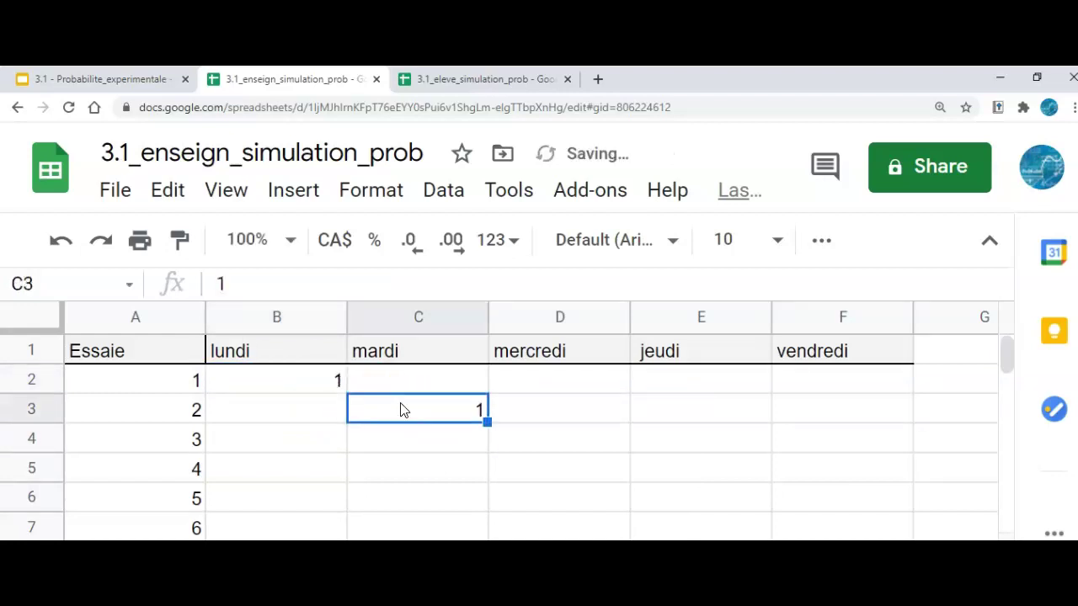
key(Up)
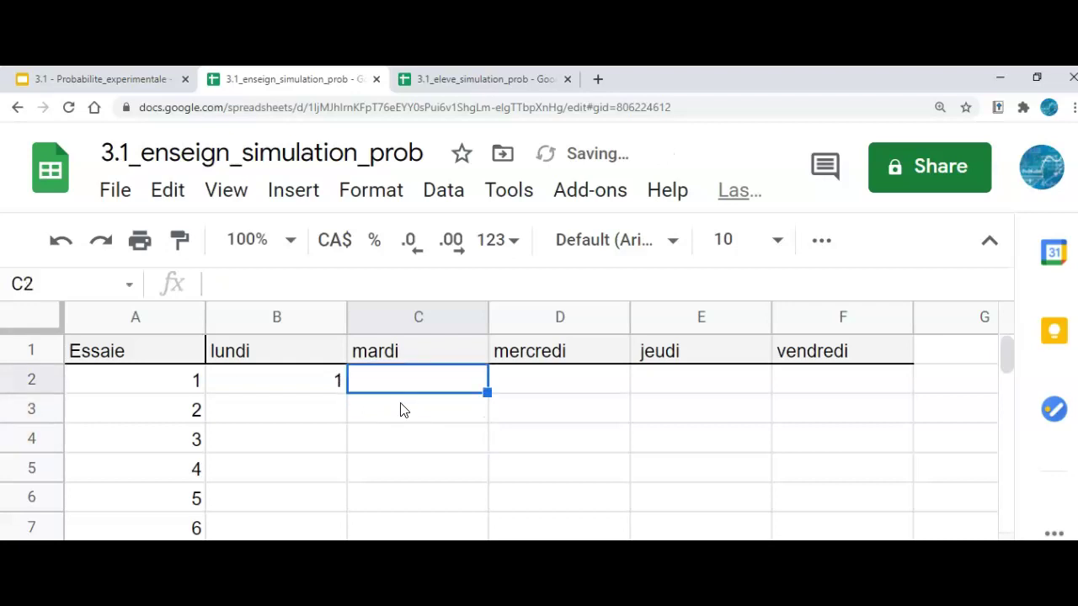
Fill the RANDBETWEEN formula from B2 across to the vendredi column and down the trial rows
key(Left)
drag(346, 391, 806, 393)
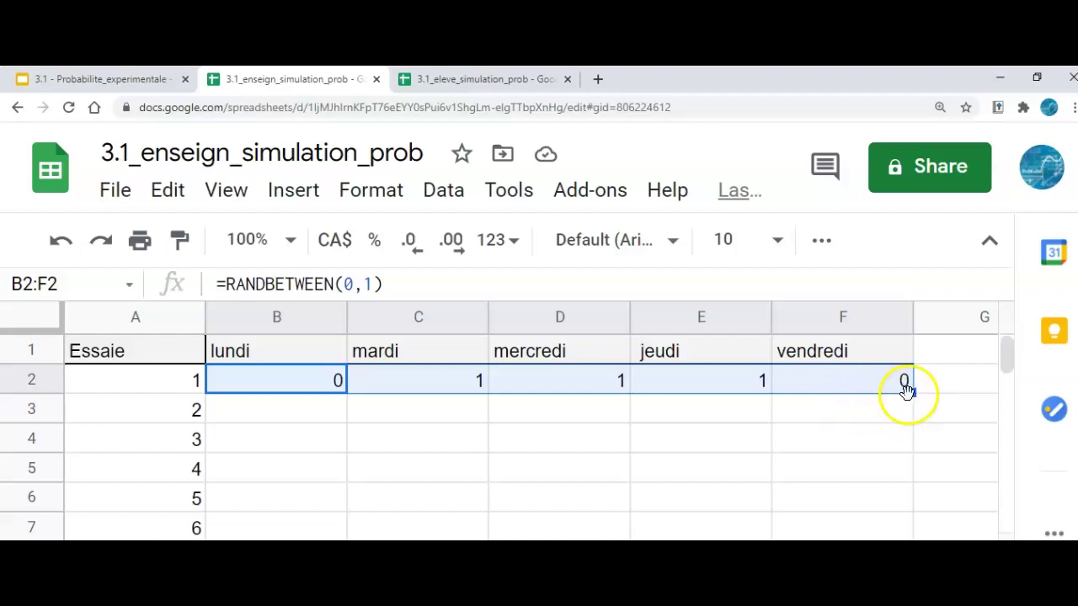
drag(913, 391, 878, 538)
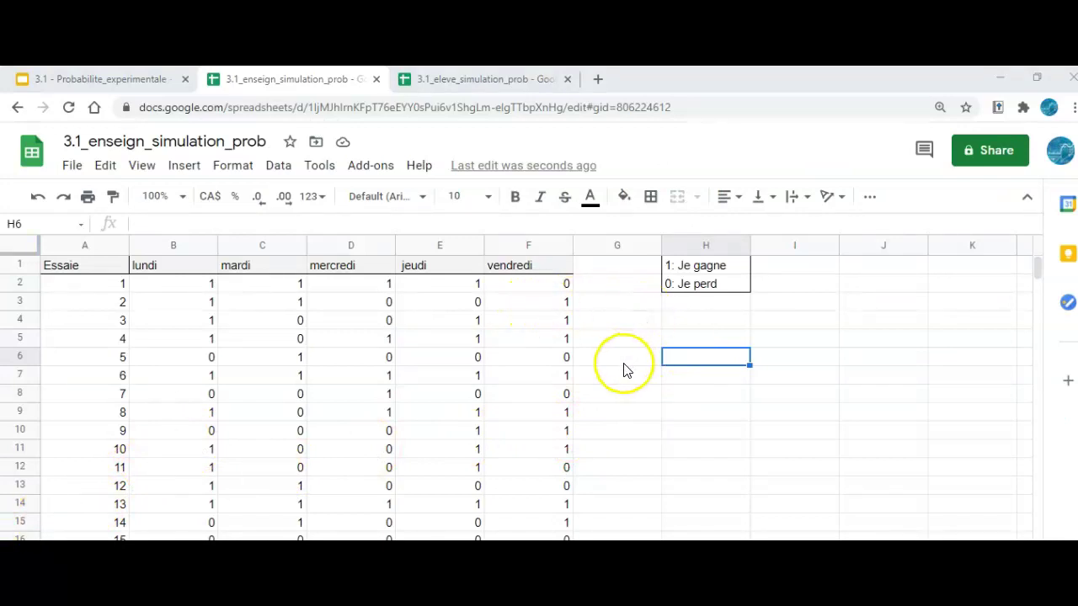
click(695, 290)
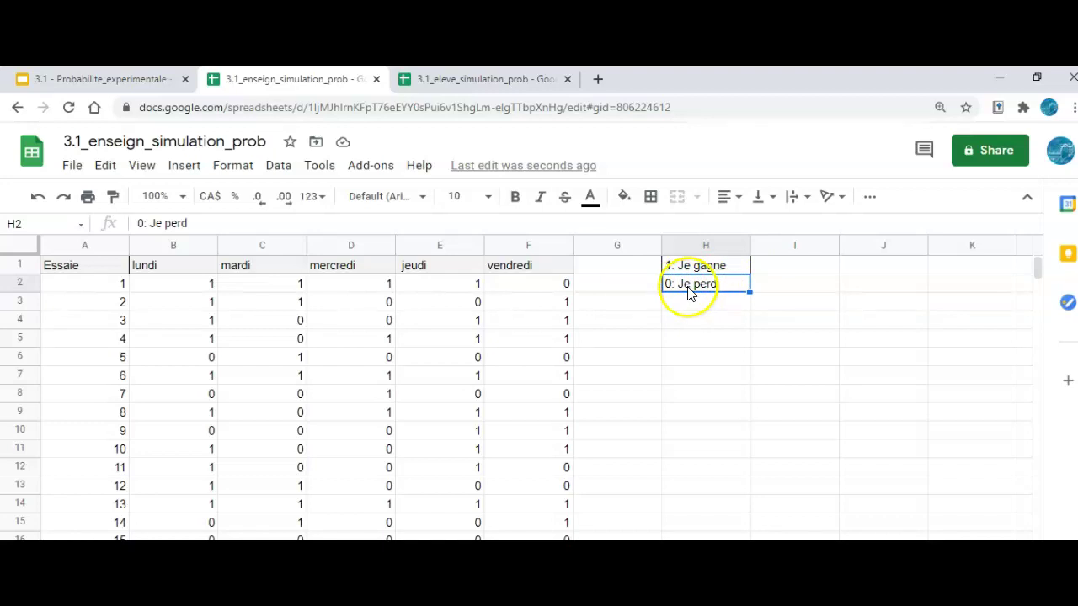
click(696, 270)
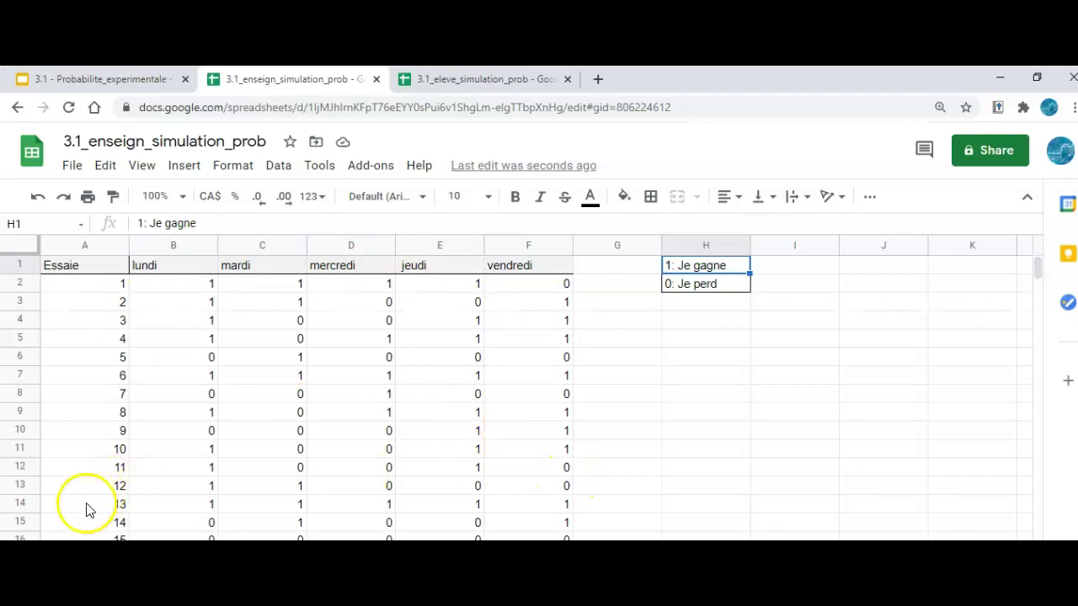
scroll(23, 438, down, 2)
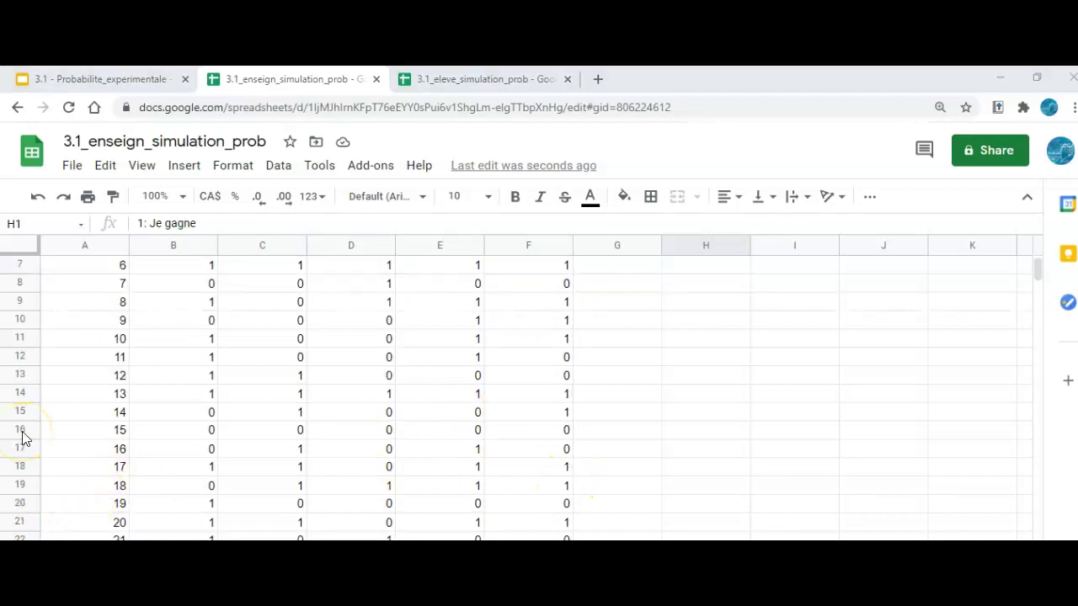
Highlight the rows of trials 15 and 13 to examine their results across the five weekdays
click(21, 430)
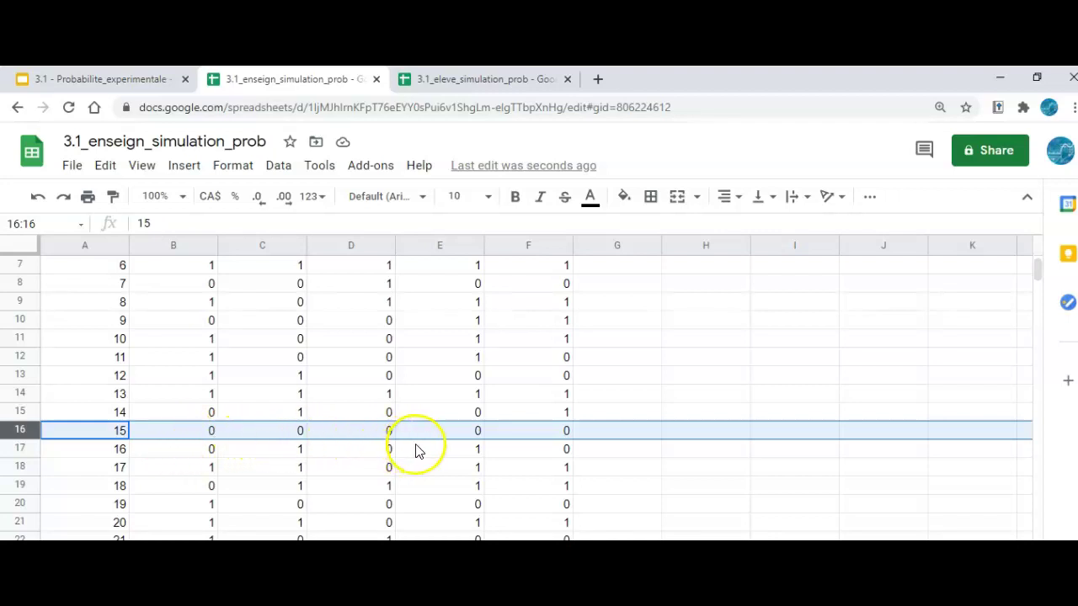
click(15, 393)
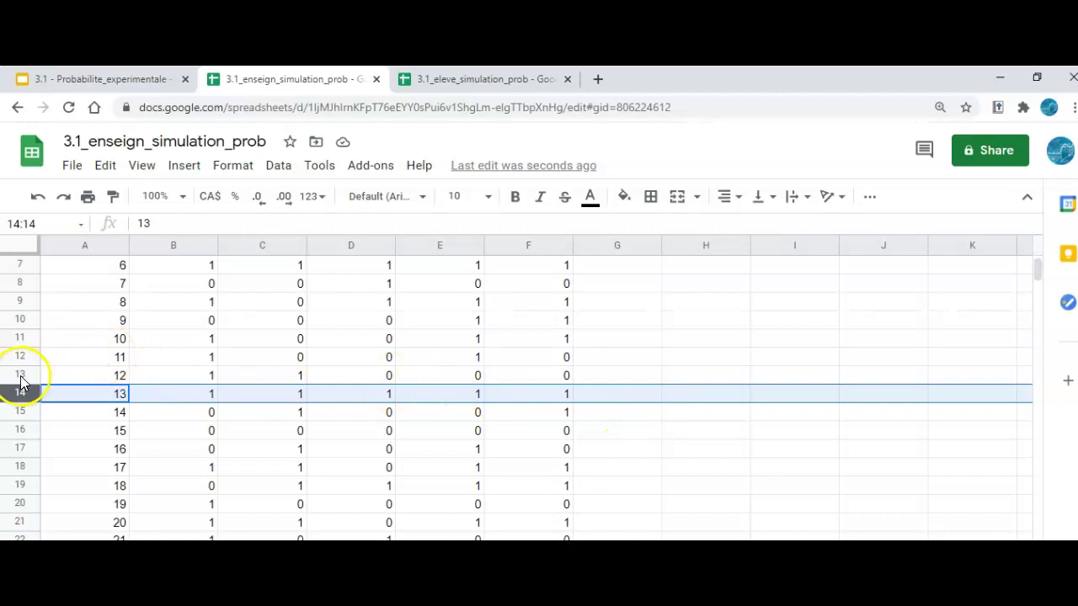
scroll(257, 433, up, 2)
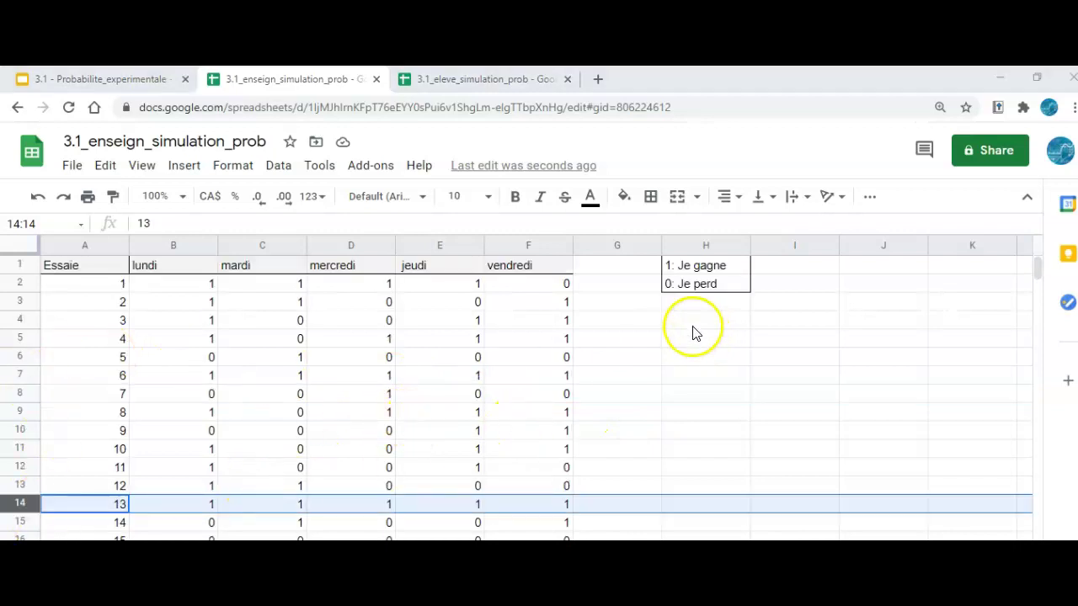
Enter a header in G1 with the teacher's name followed by "gagne du lundi au vendredi (T/F)"
click(598, 271)
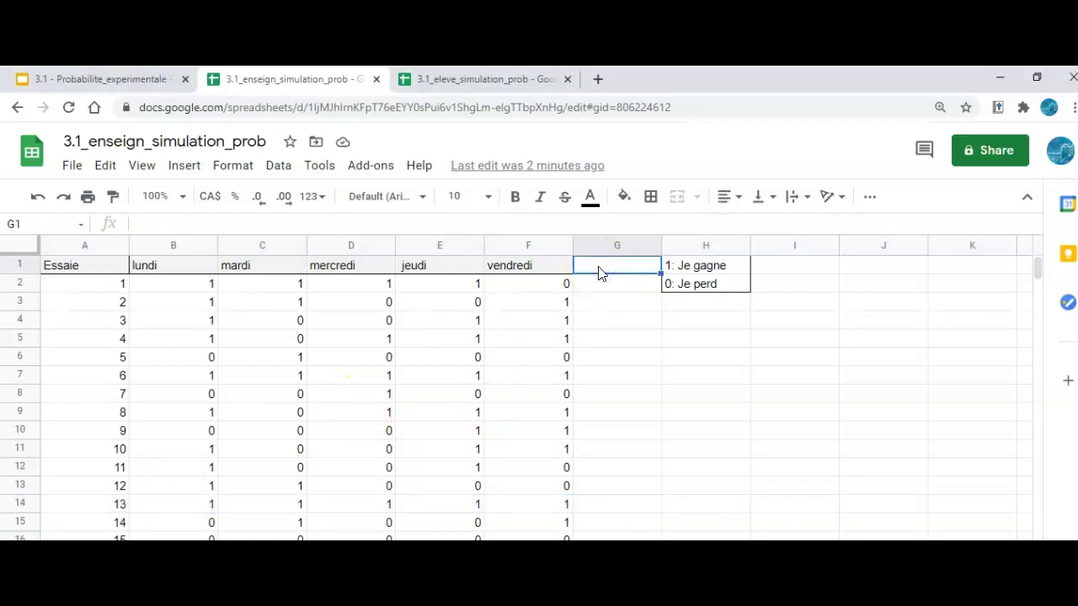
text(Mme Bernatchez gagne du lundi au vendredi)
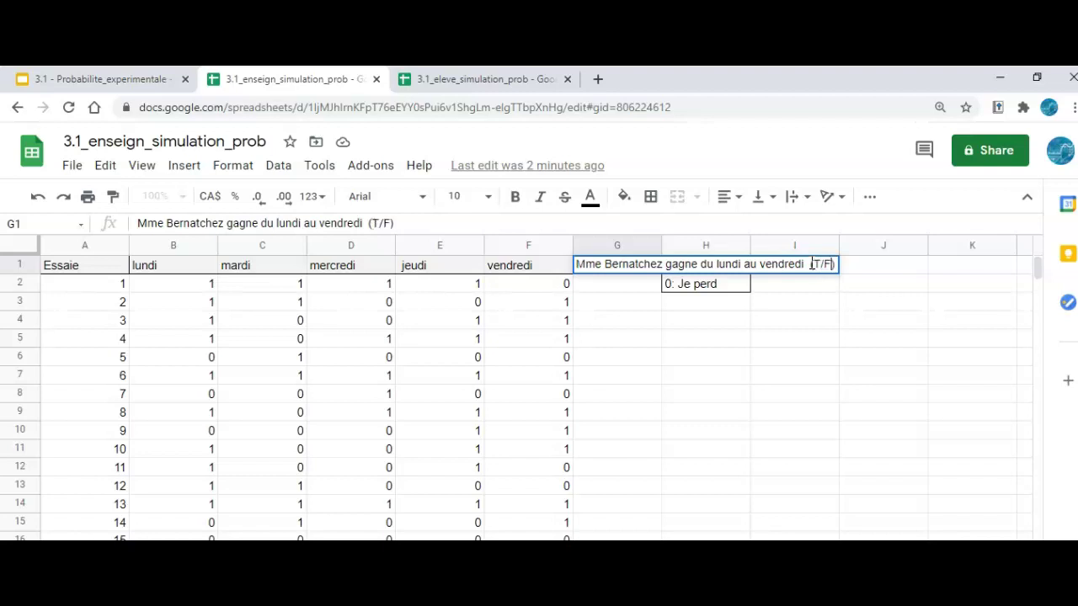
click(741, 362)
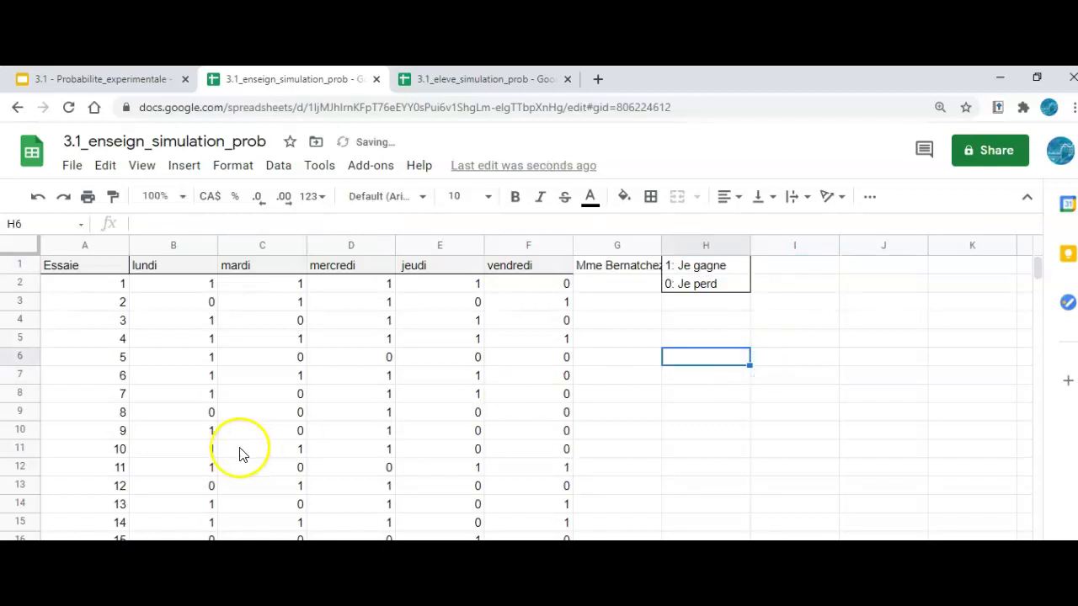
Wrap the text of the G1 header and give it the same grey fill as the weekday headers
click(631, 268)
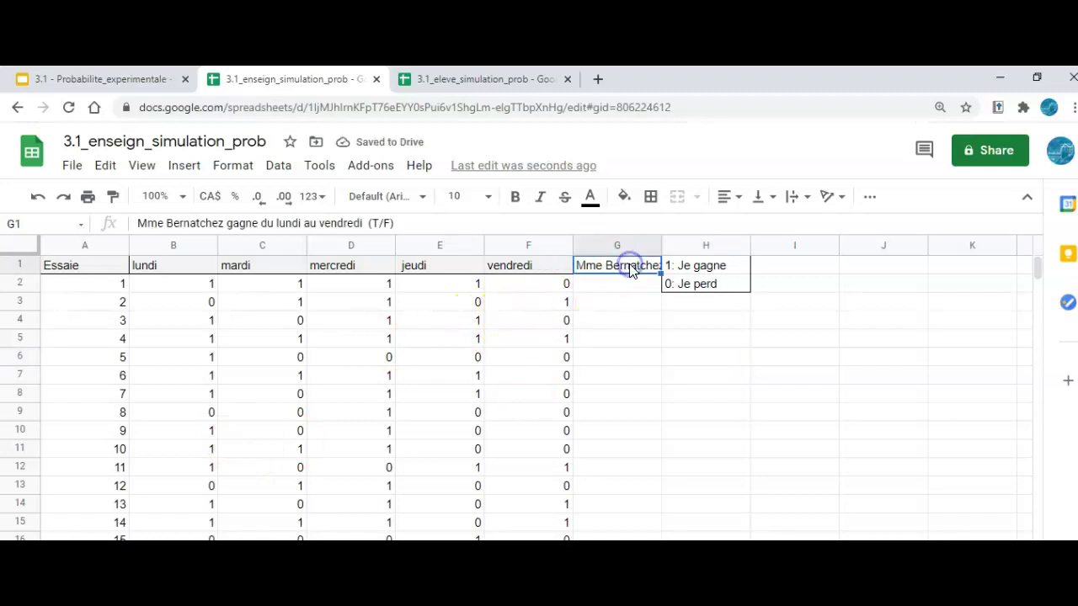
click(795, 197)
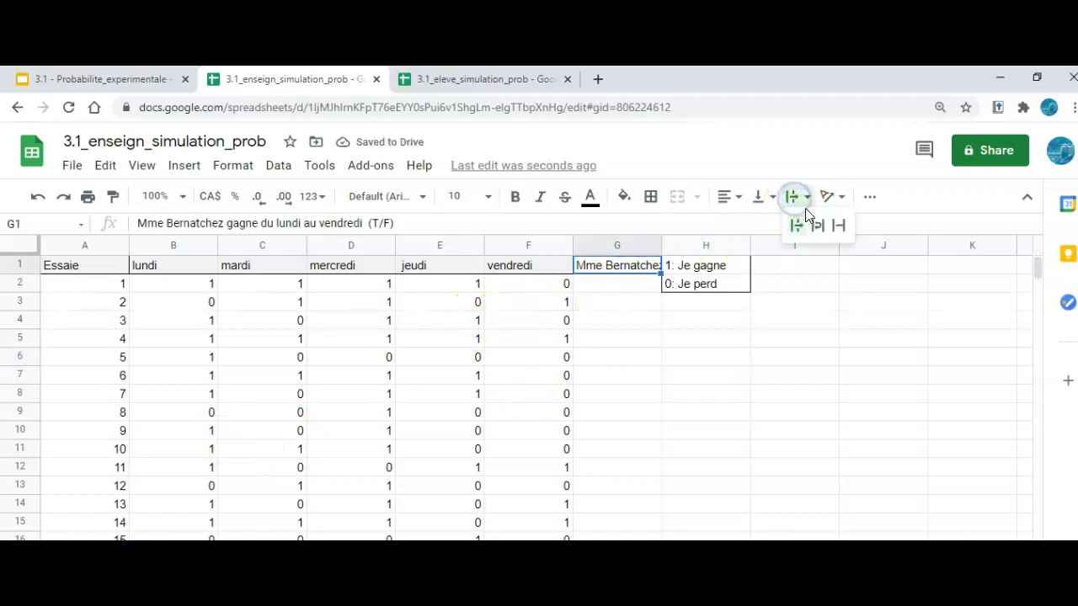
click(817, 226)
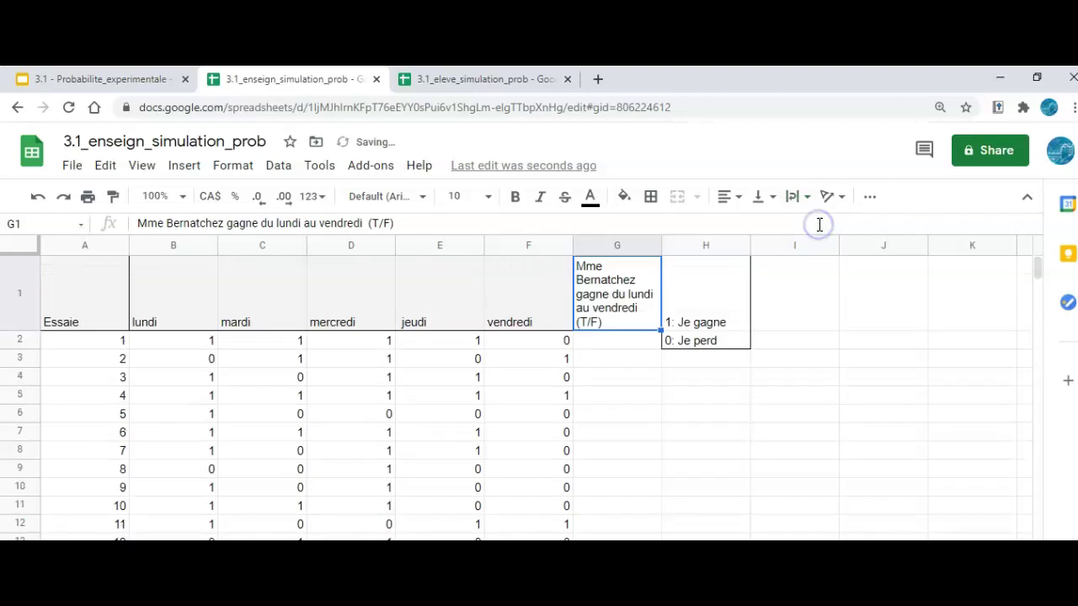
click(629, 415)
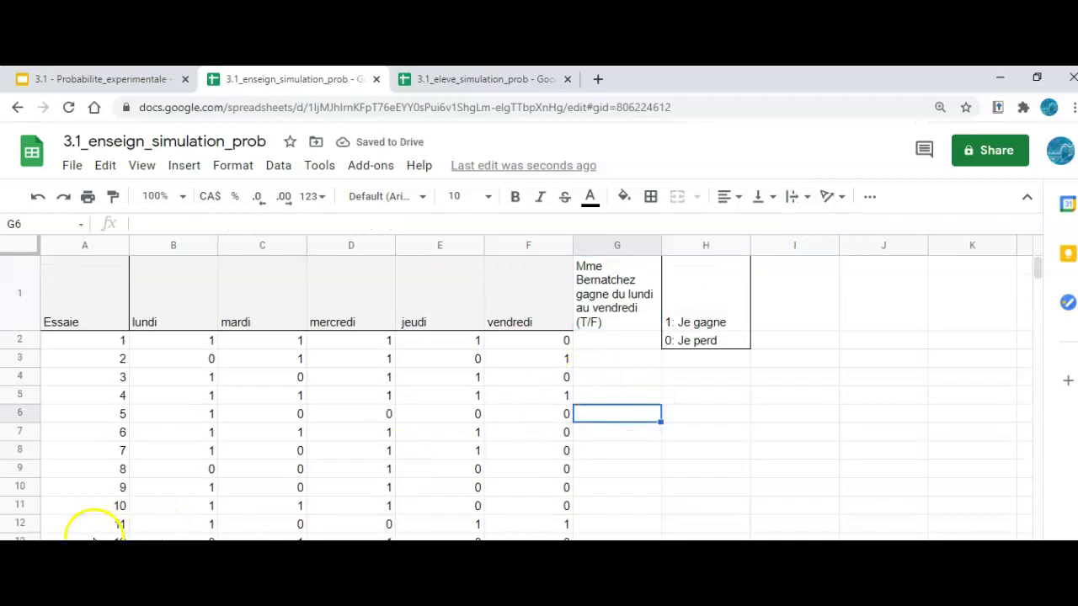
key(Up)
key(Right)
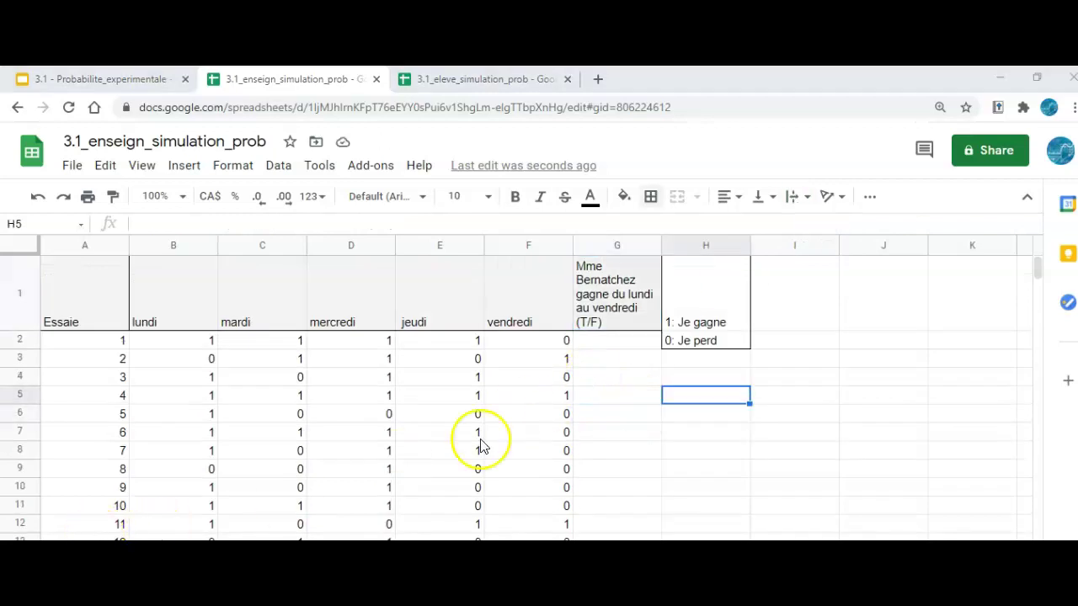
Start an AND formula in G2 with B2=1 as its first condition, for the lundi result
click(616, 342)
click(190, 341)
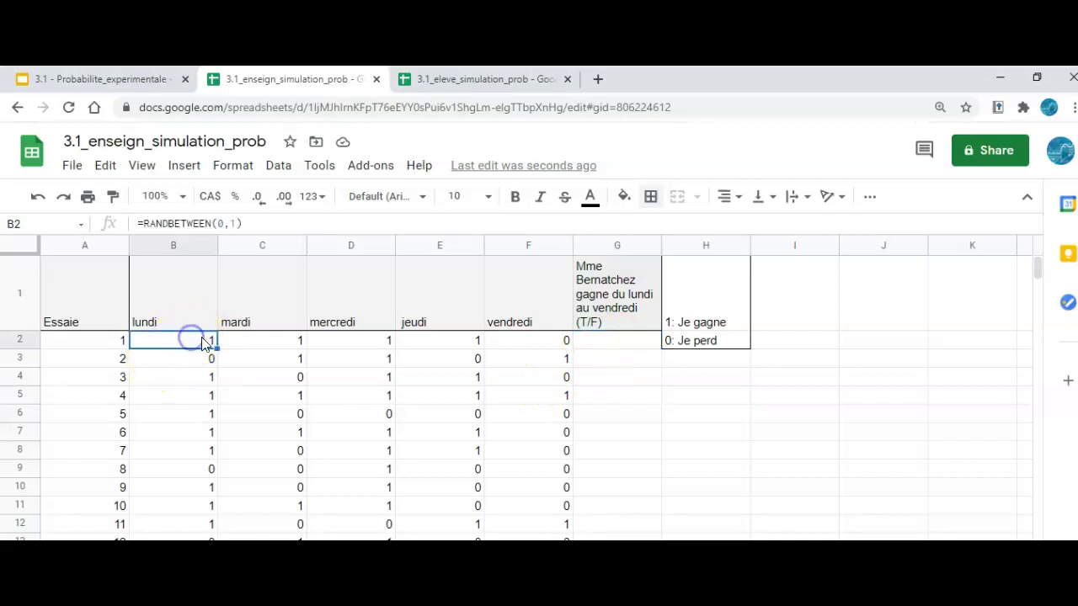
click(609, 343)
text(=)
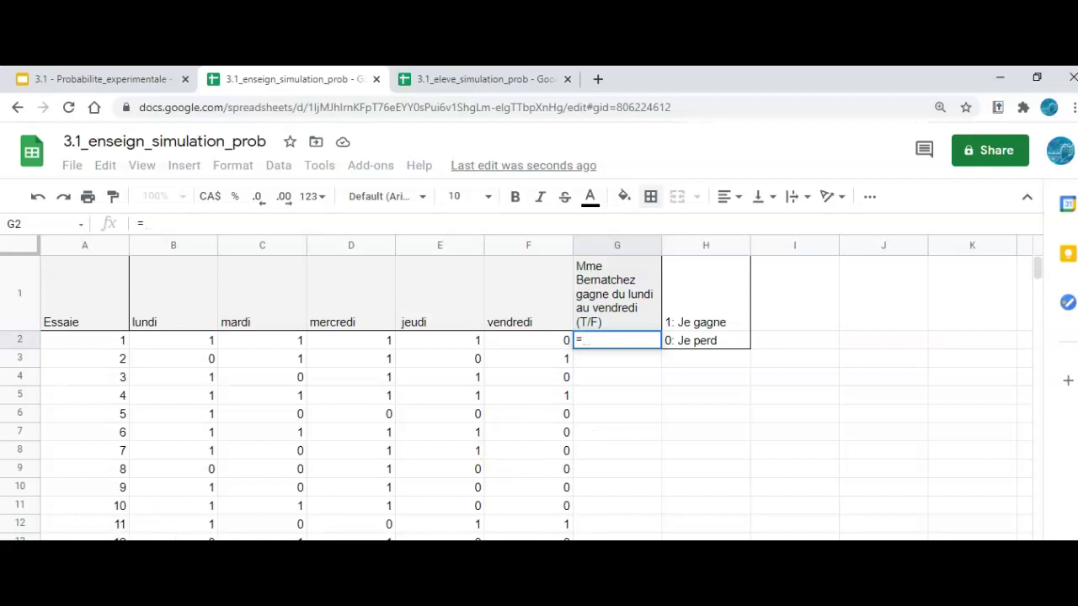
text(AND)
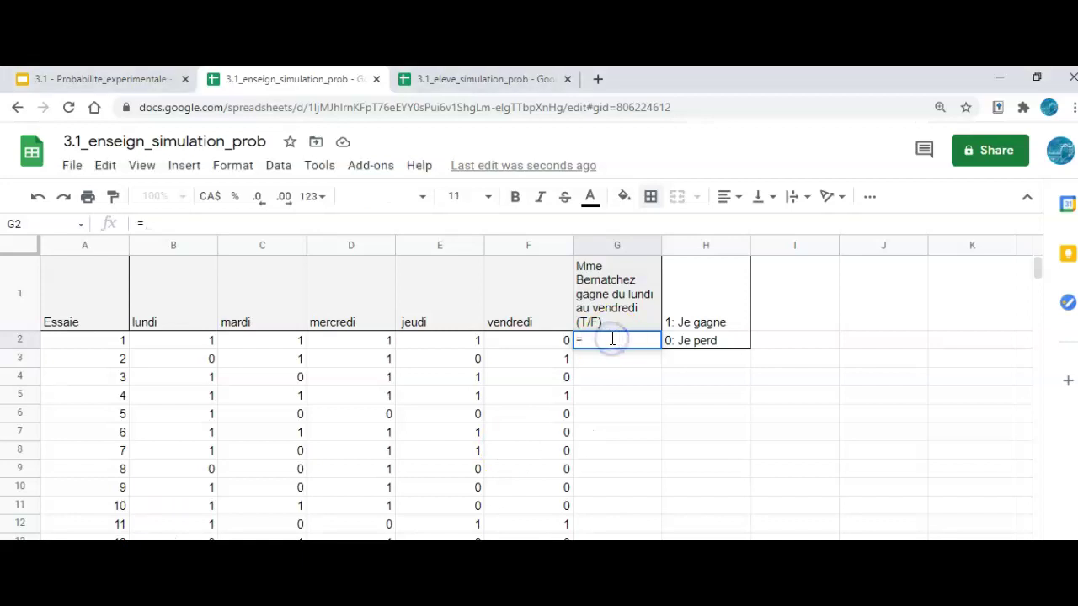
text(()
click(567, 341)
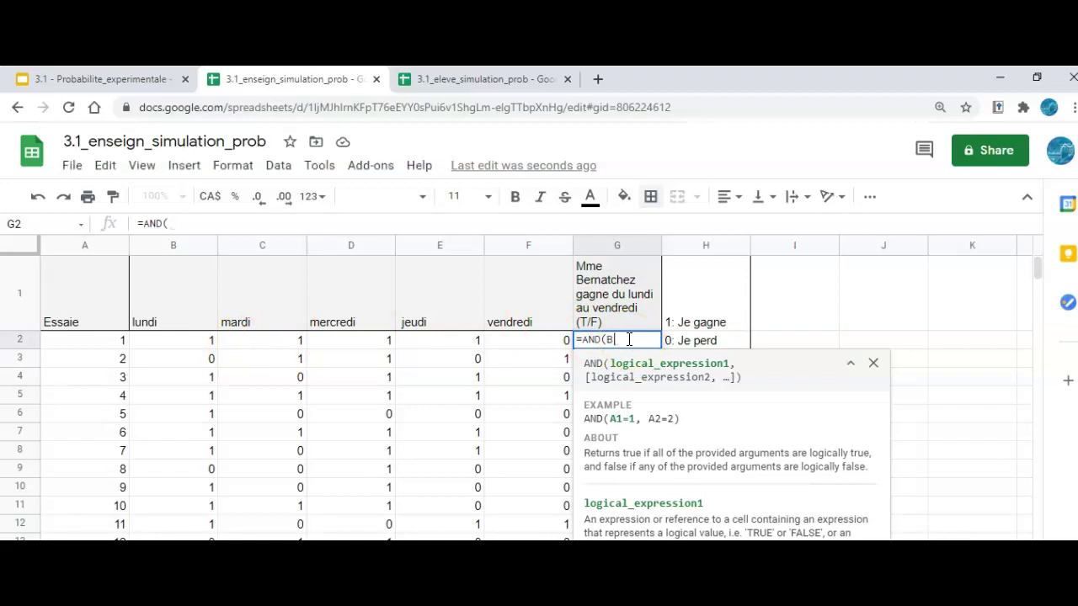
text(B2)
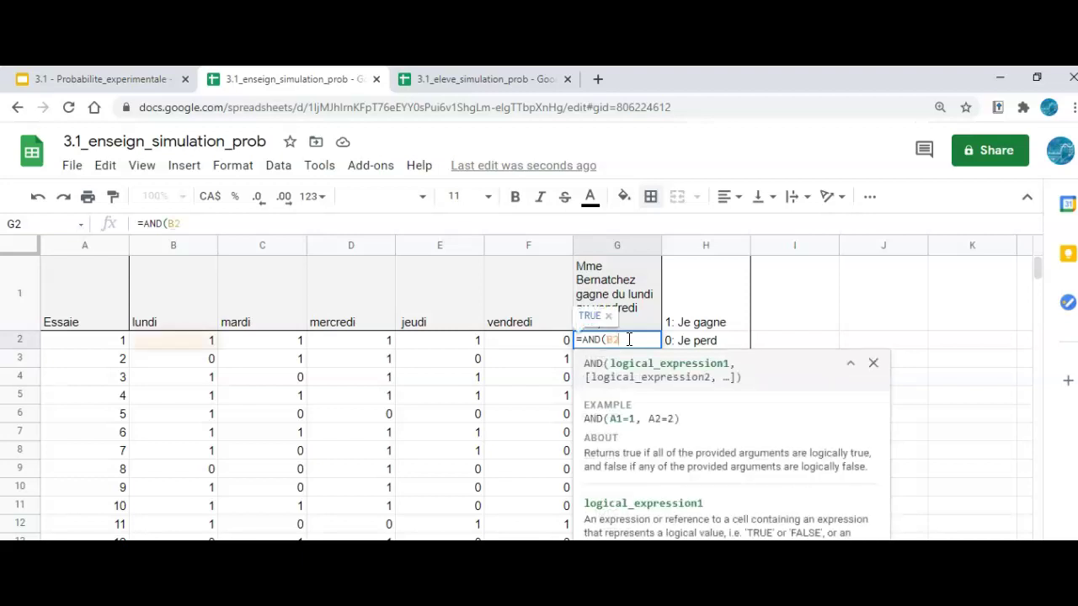
text(=)
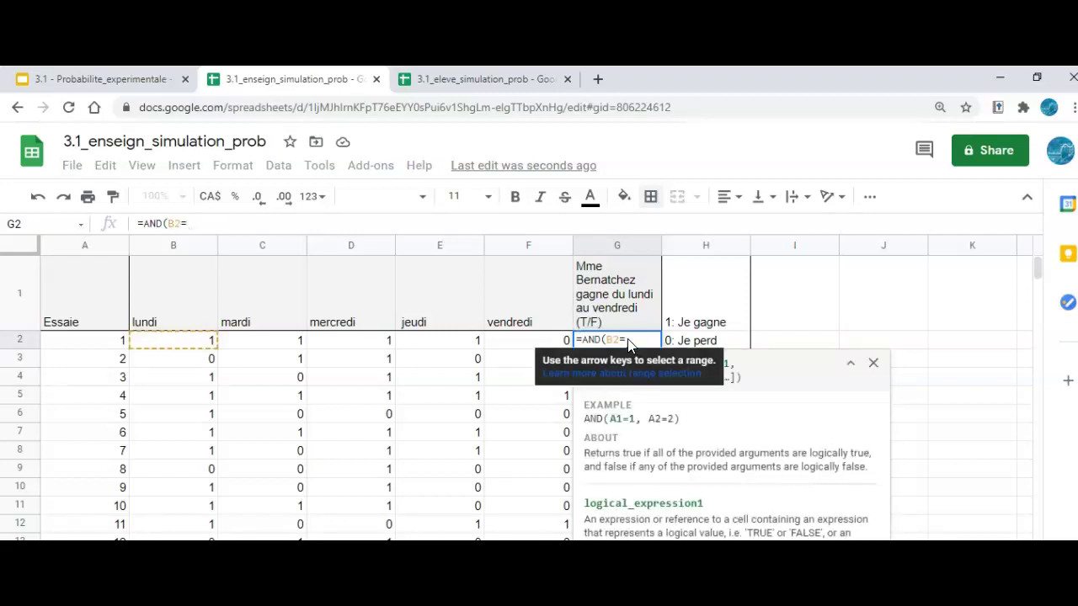
text(1,)
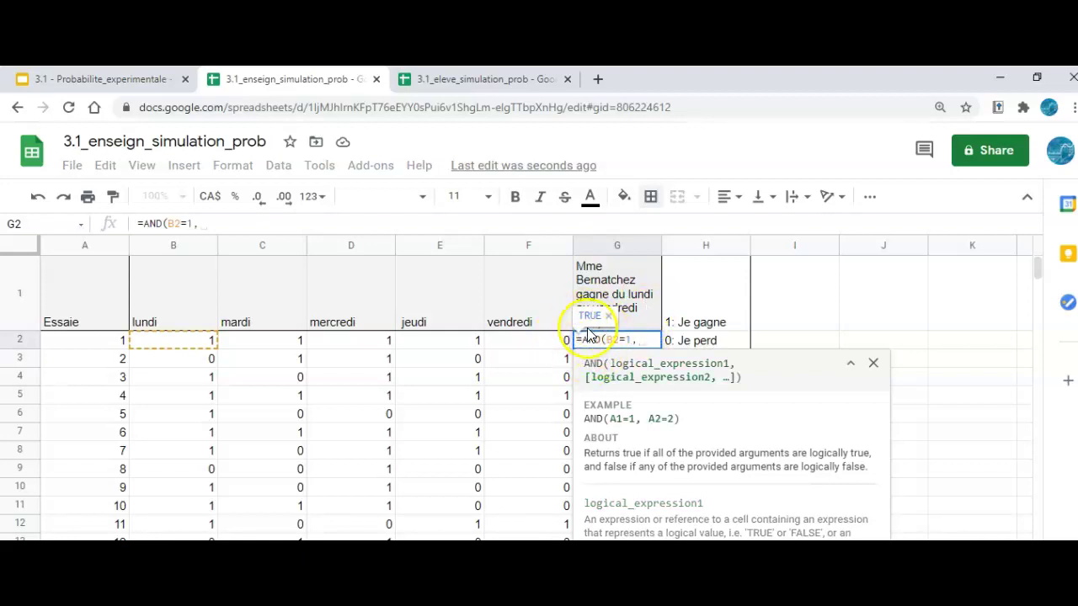
Complete the G2 formula as =AND(B2=1,C2=1,D2=1,E2=1,F2=1) and accept the suggested auto-fill down column G
text(C2=)
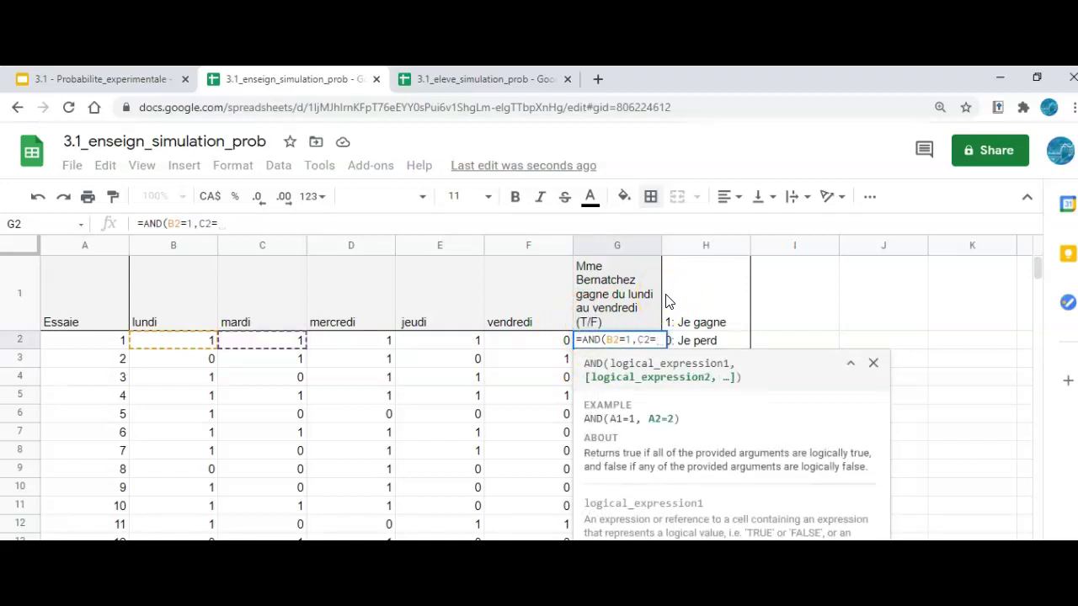
text(2)
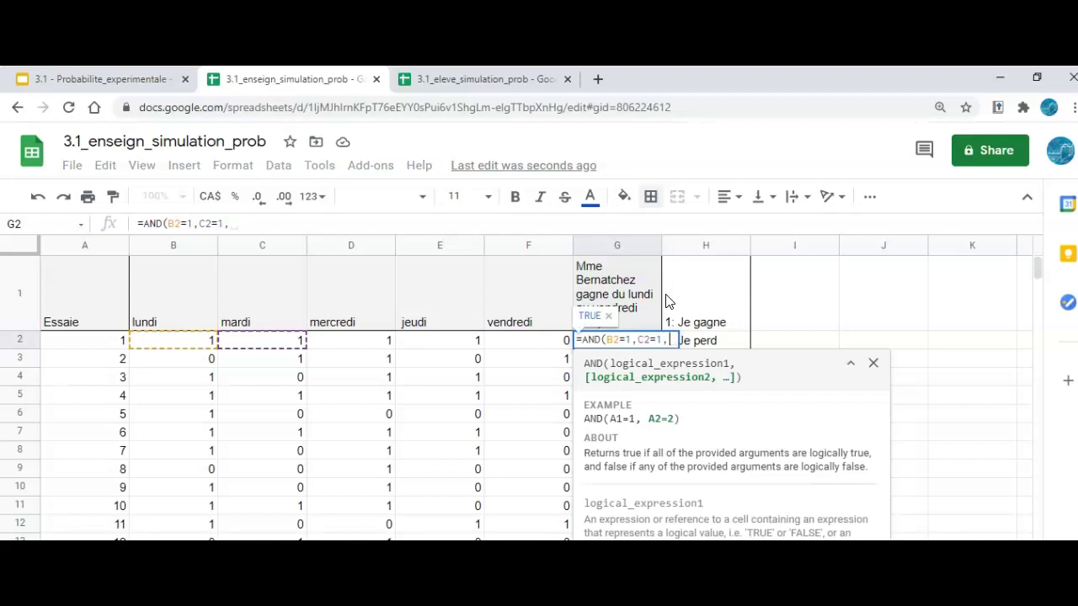
click(373, 344)
text(=)
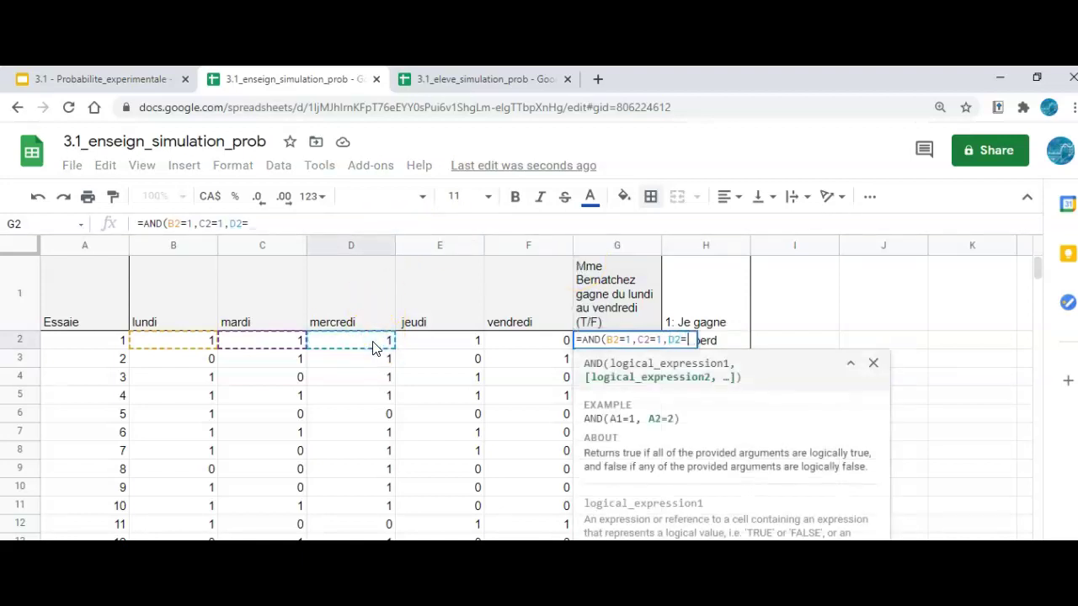
text(1,)
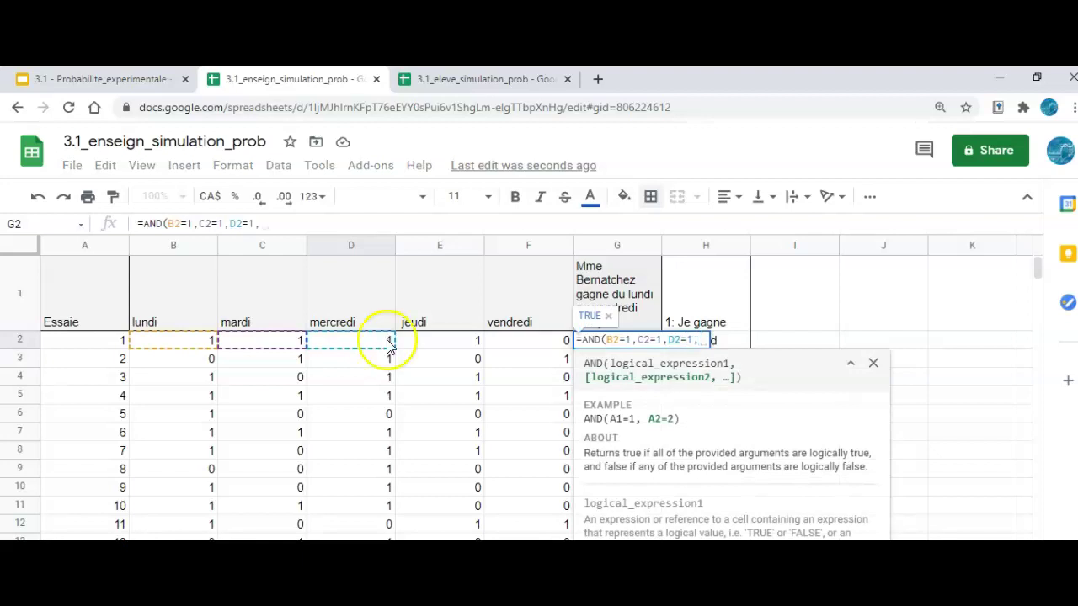
click(446, 347)
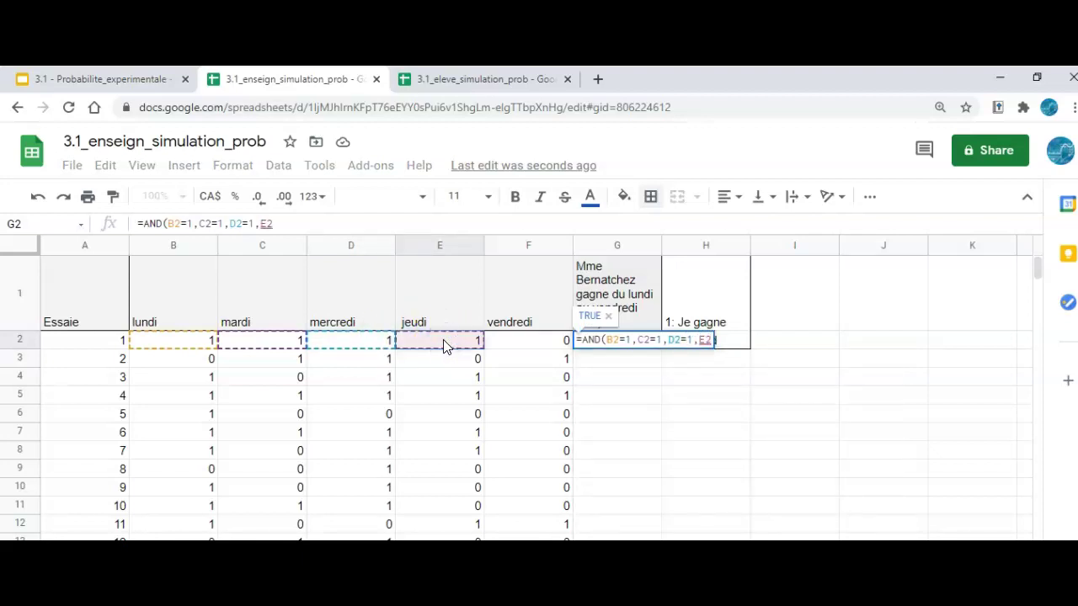
text(=1,)
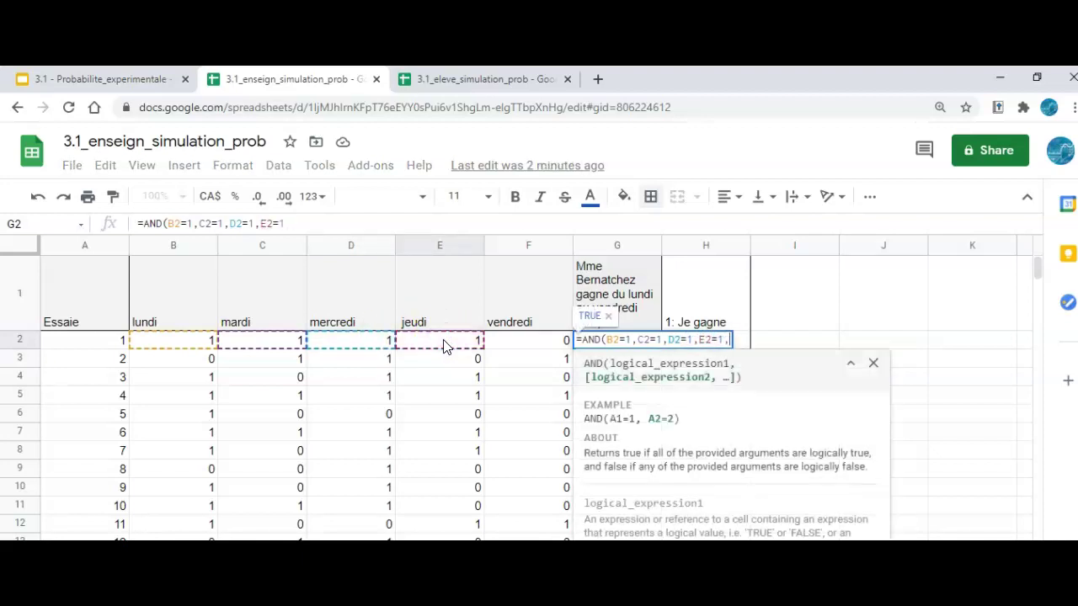
click(522, 348)
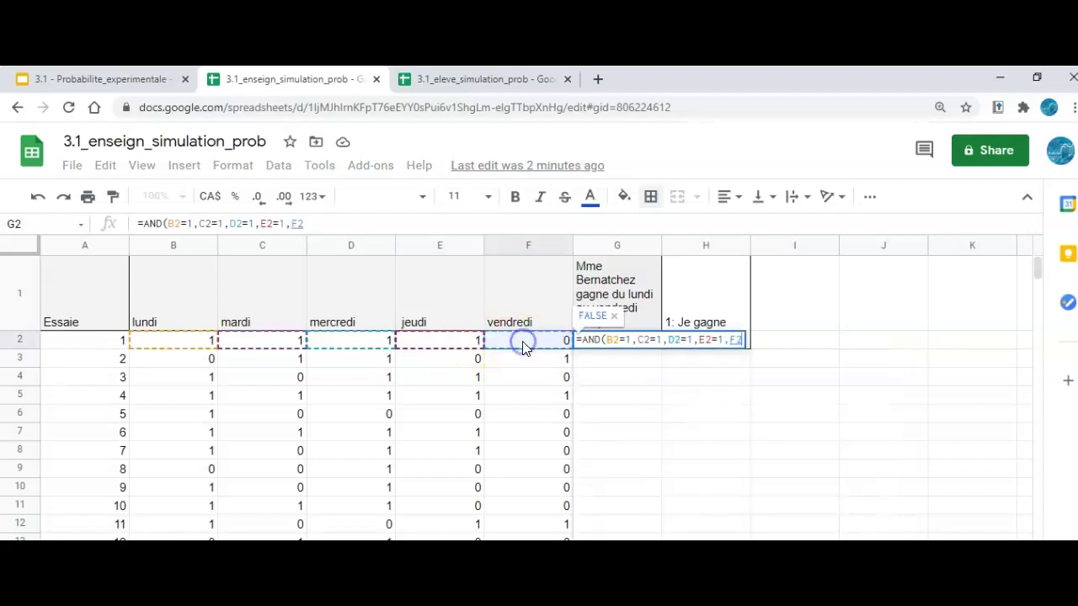
text(=1)
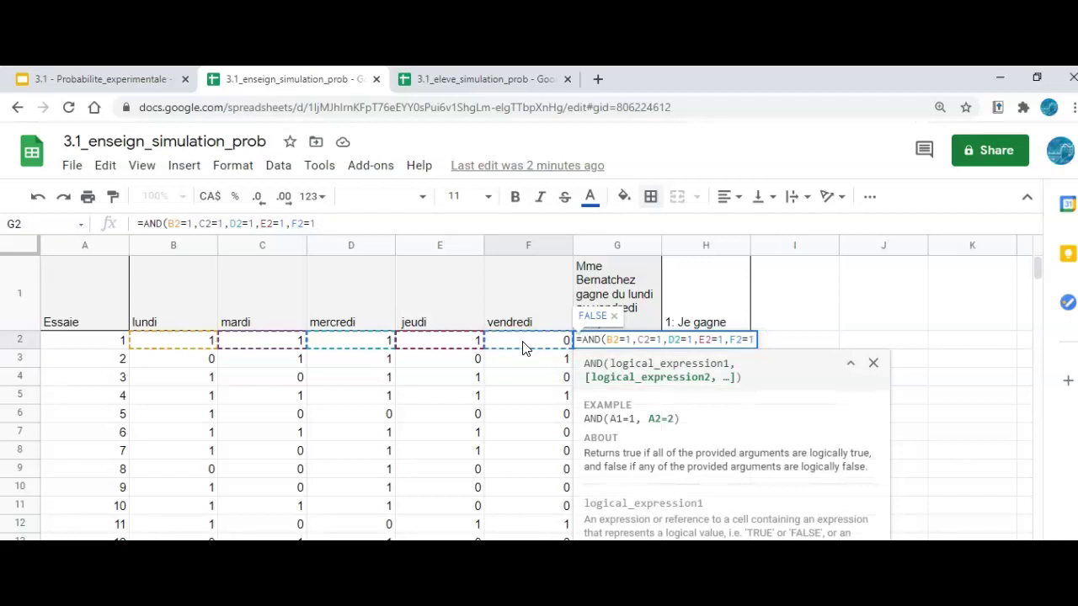
text())
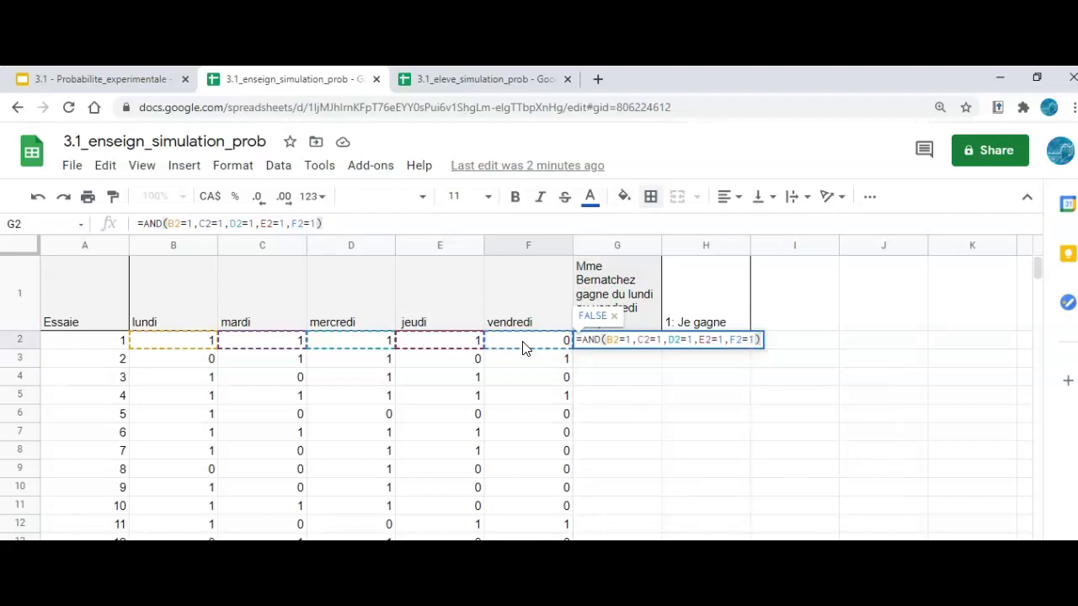
key(Return)
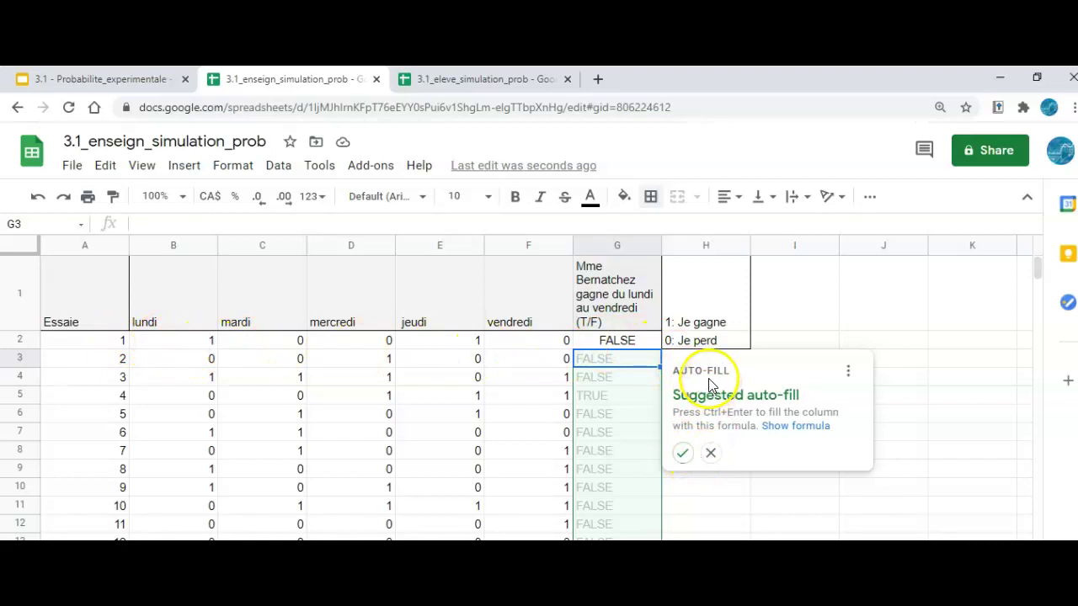
click(685, 455)
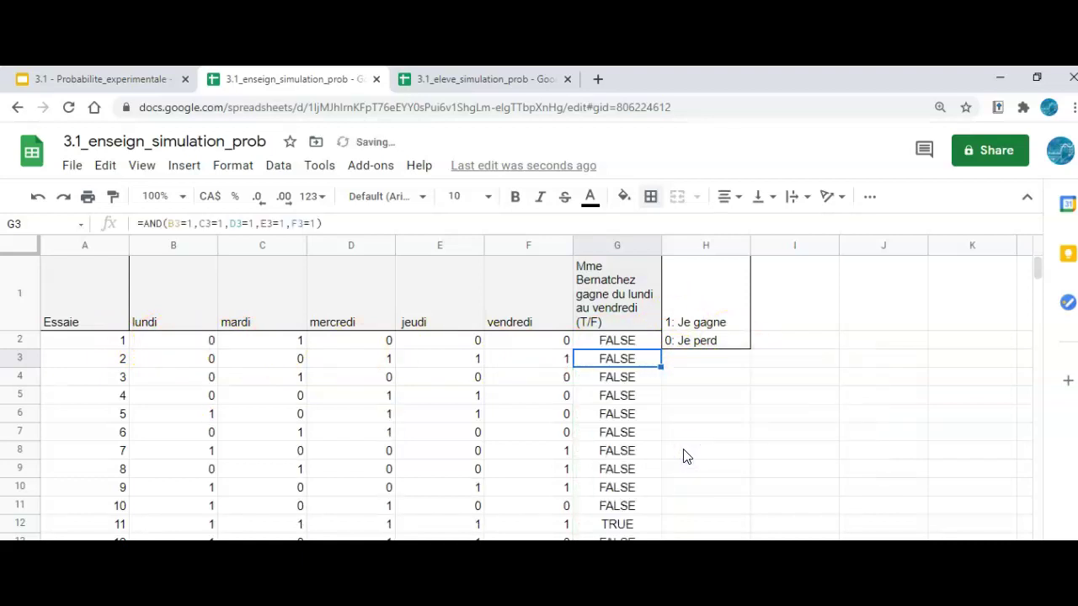
Check the formula results in column G, selecting B12:G12 to compare trial 11's weekday values with its outcome
click(631, 342)
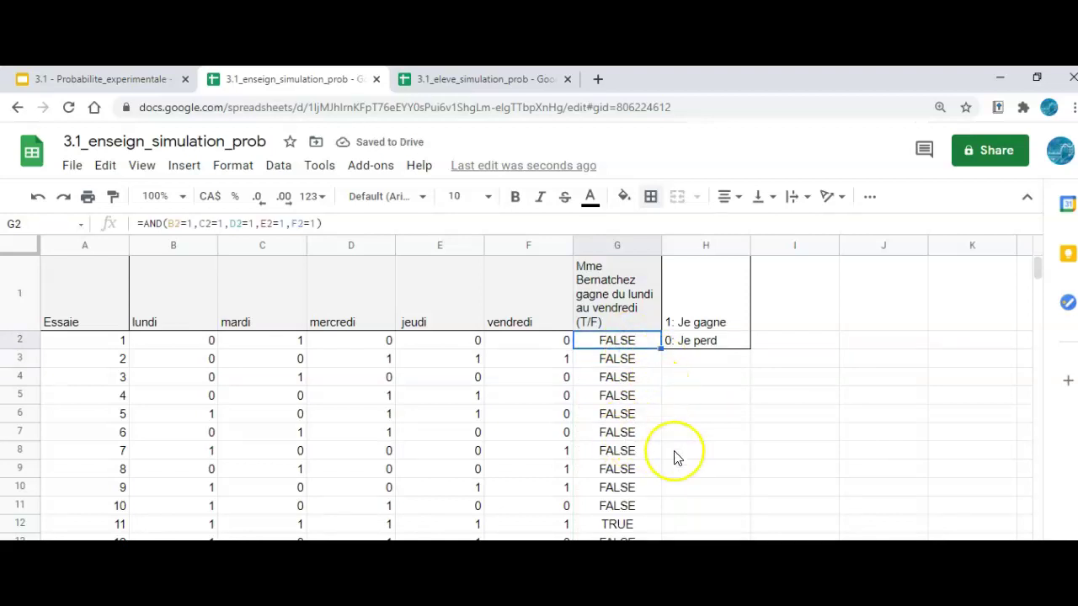
scroll(676, 457, down, 1)
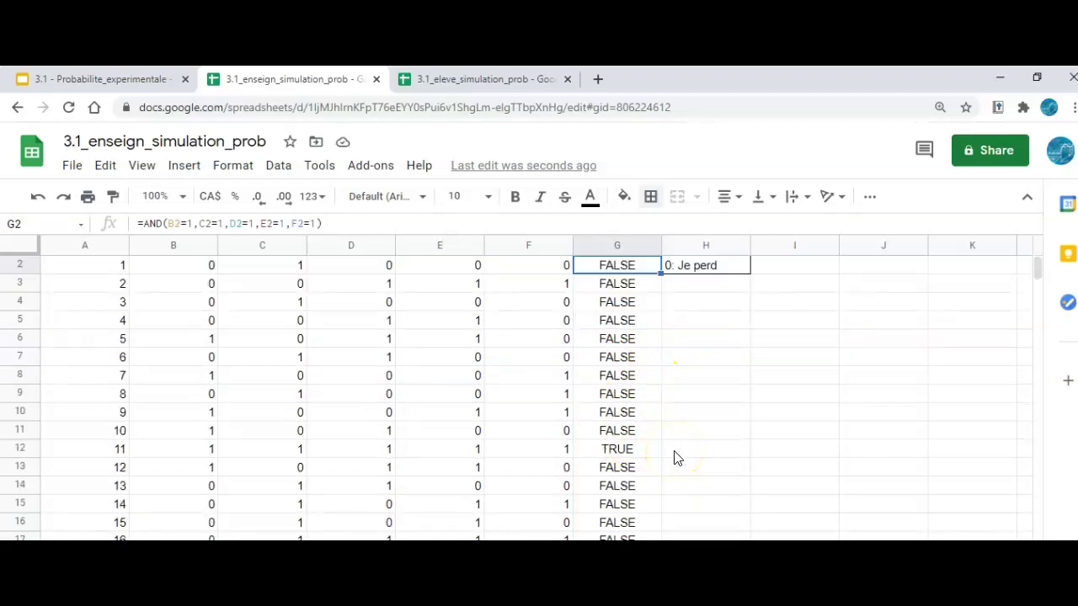
click(621, 450)
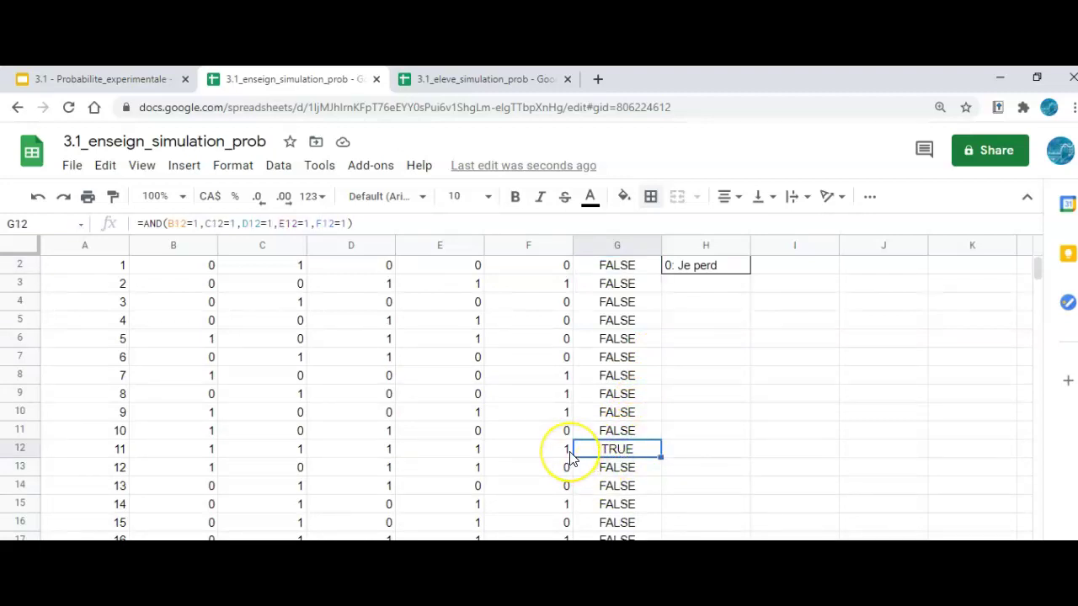
key(shift+Left)
key(shift+Left)
key(shift+Left)
key(shift+Left)
key(shift+Left)
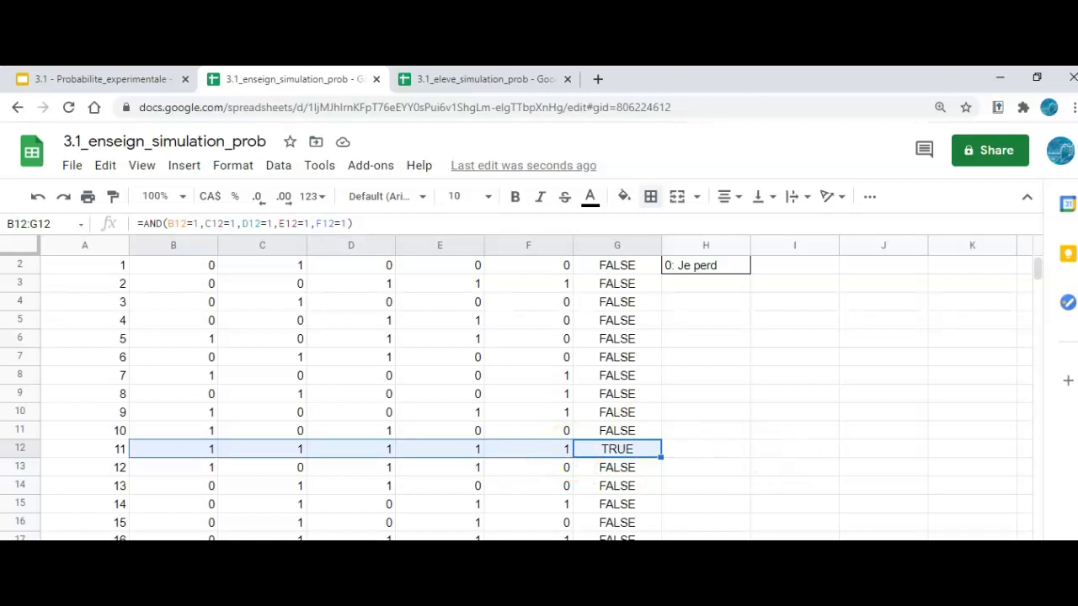
click(705, 375)
scroll(638, 370, up, 1)
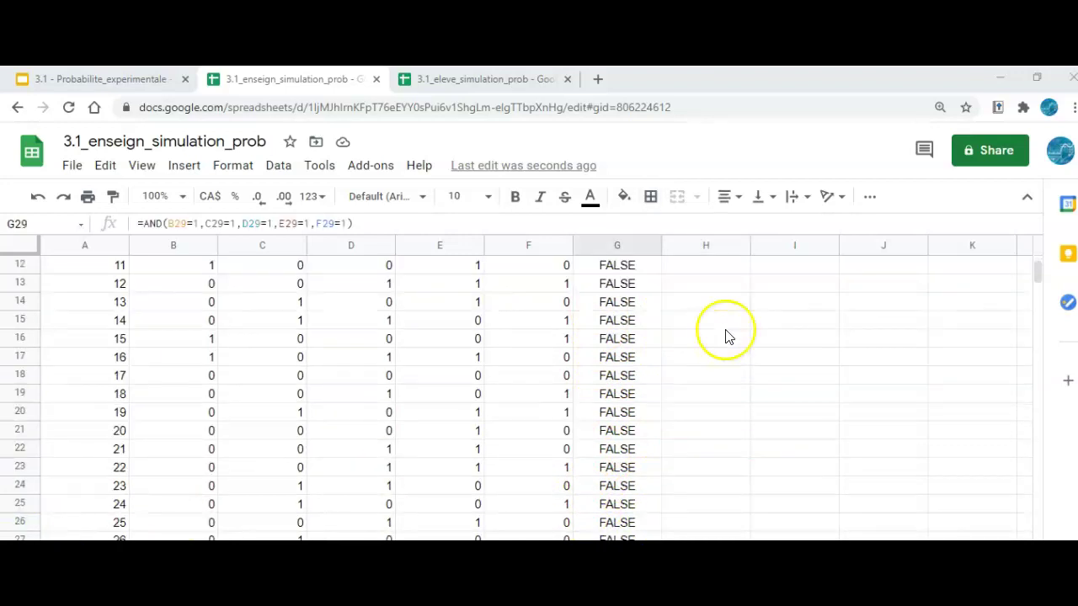
Search the sheet for TRUE to find the trials with wins on all five days
click(741, 305)
key(ctrl+f)
text(TRUE)
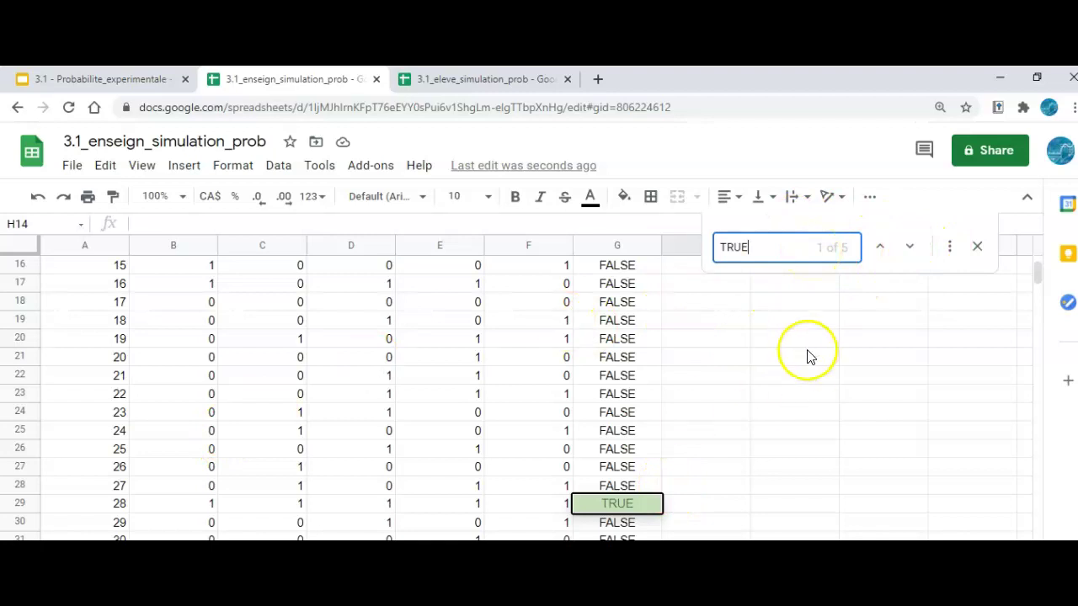
Close the sheet search for TRUE
click(978, 250)
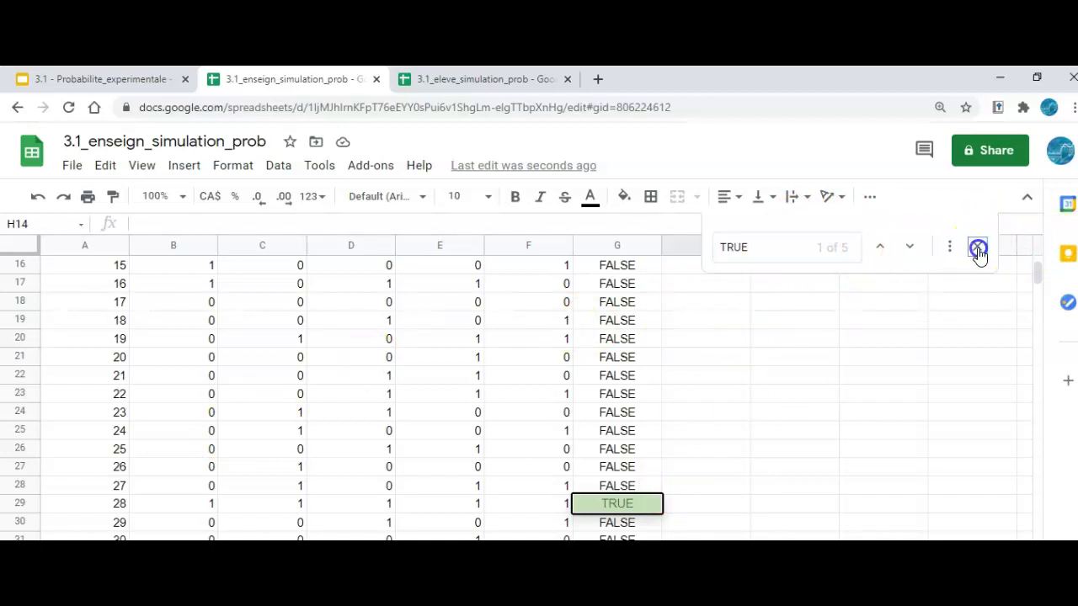
click(977, 250)
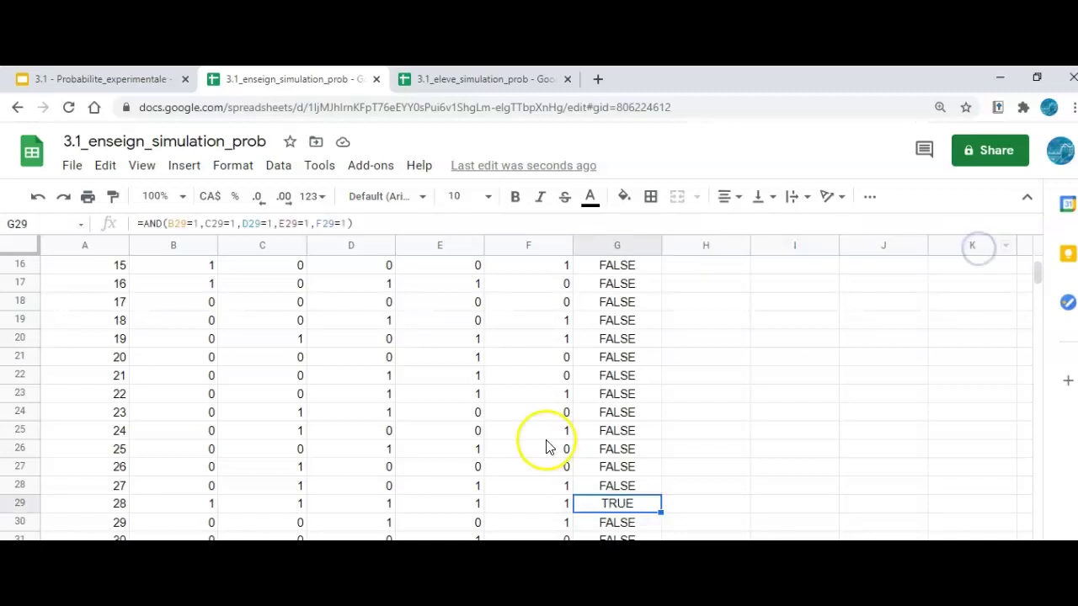
scroll(703, 378, up, 5)
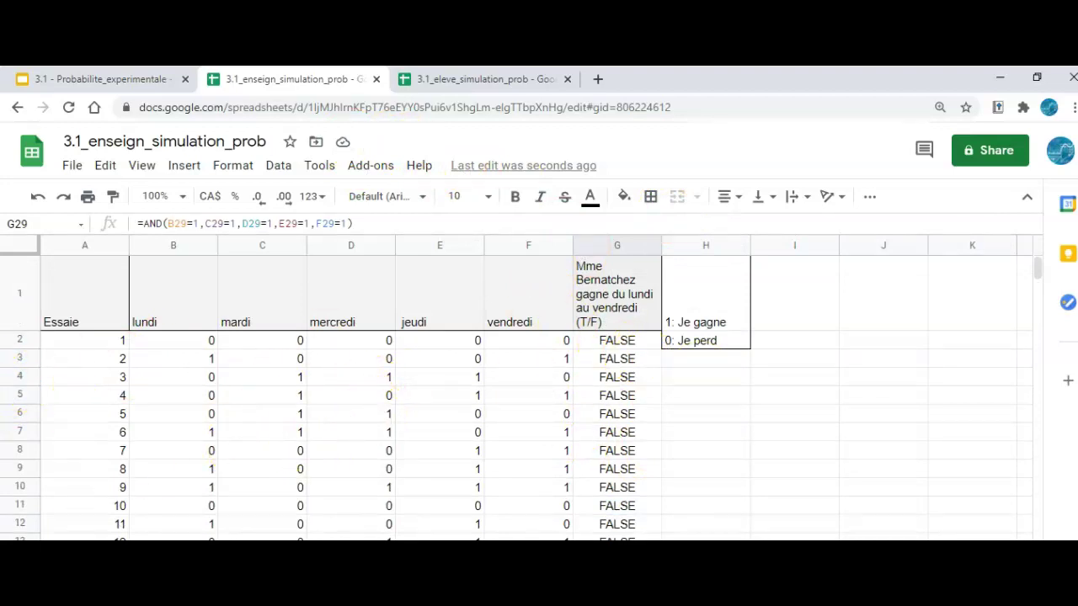
Extend the simulation to trial 138 by filling A132:G133 down through row 139
scroll(193, 390, down, 20)
click(118, 341)
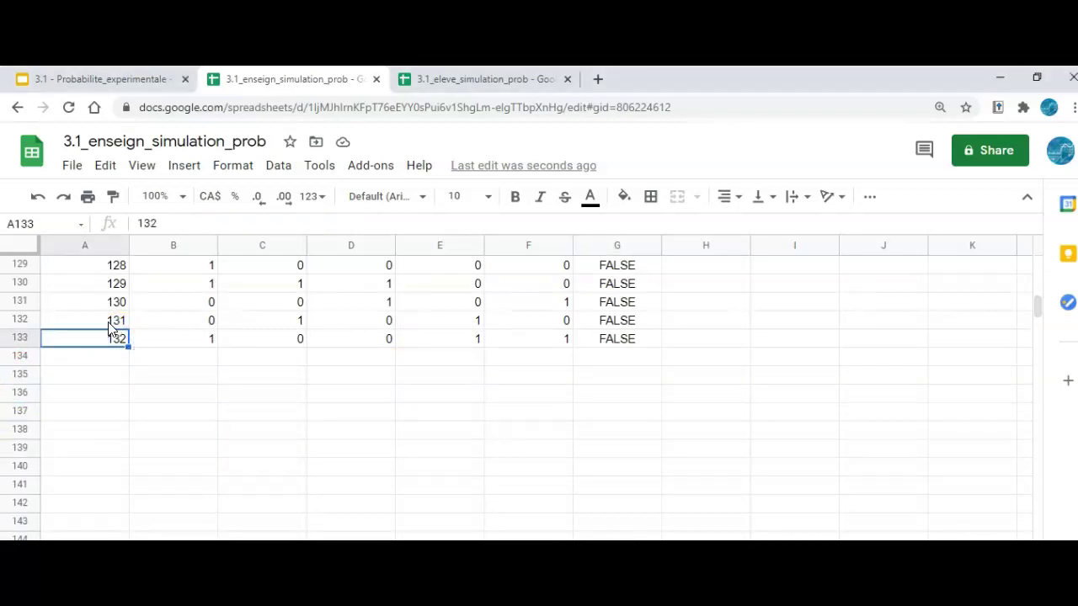
click(110, 324)
shift+click(617, 341)
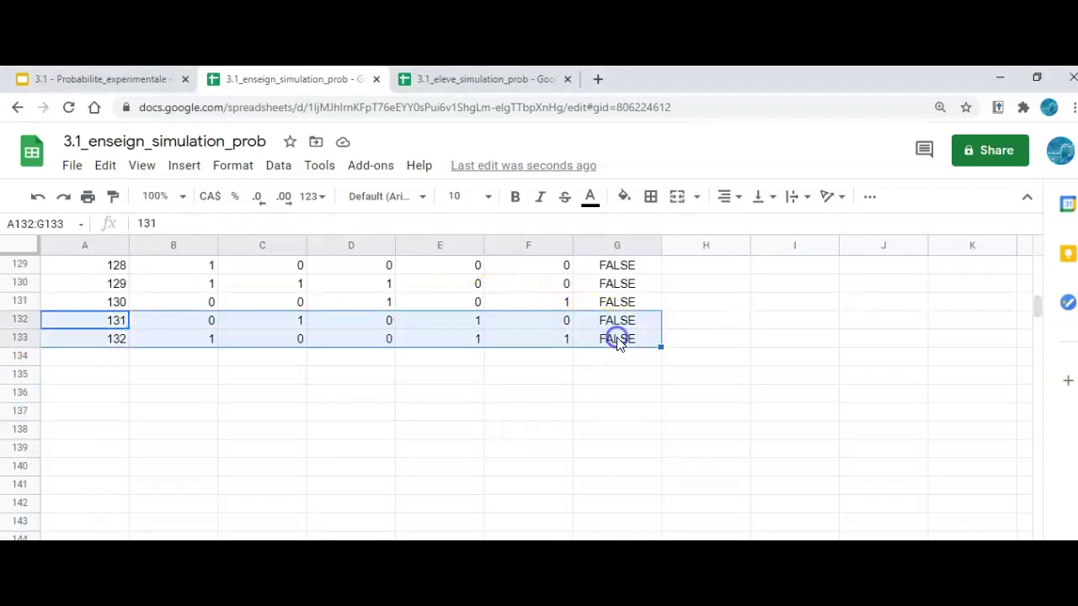
drag(659, 345, 666, 449)
click(543, 497)
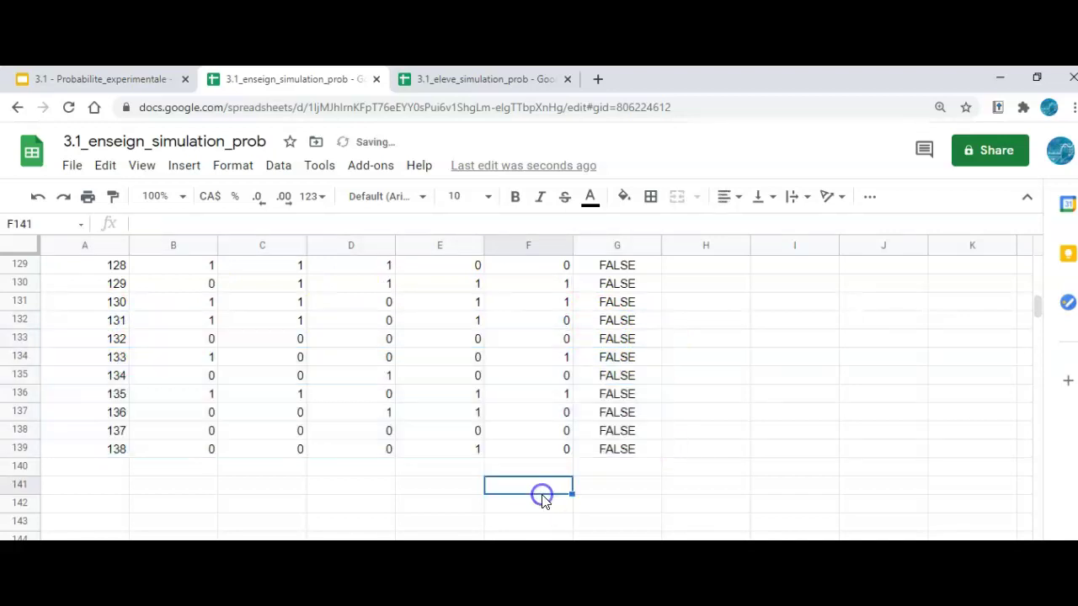
click(116, 450)
click(18, 448)
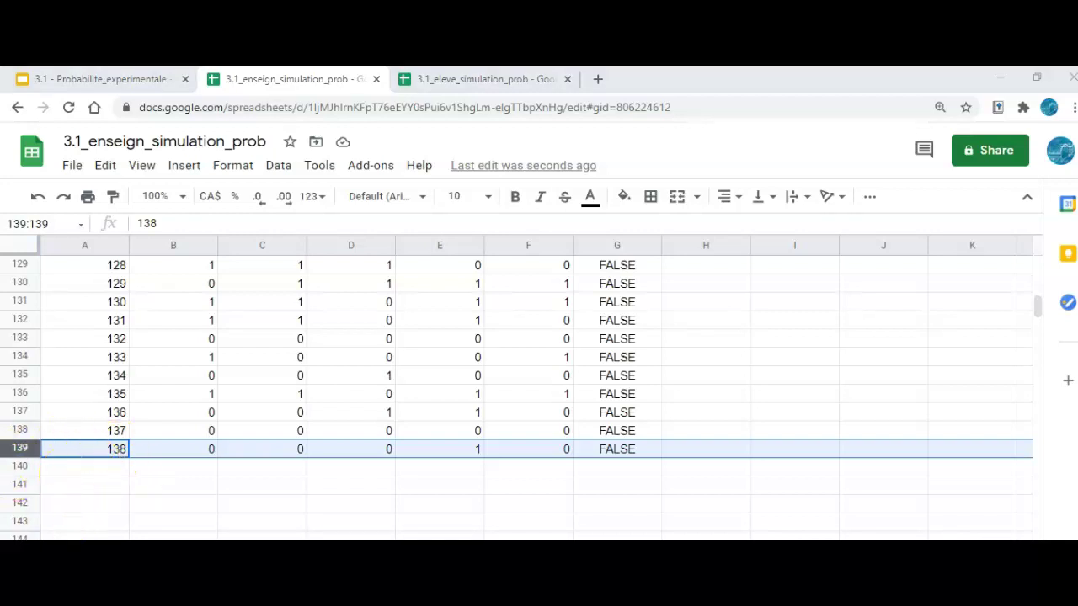
Apply all borders to H4:I6 to outline a small results table beside the trial data
scroll(668, 413, up, 20)
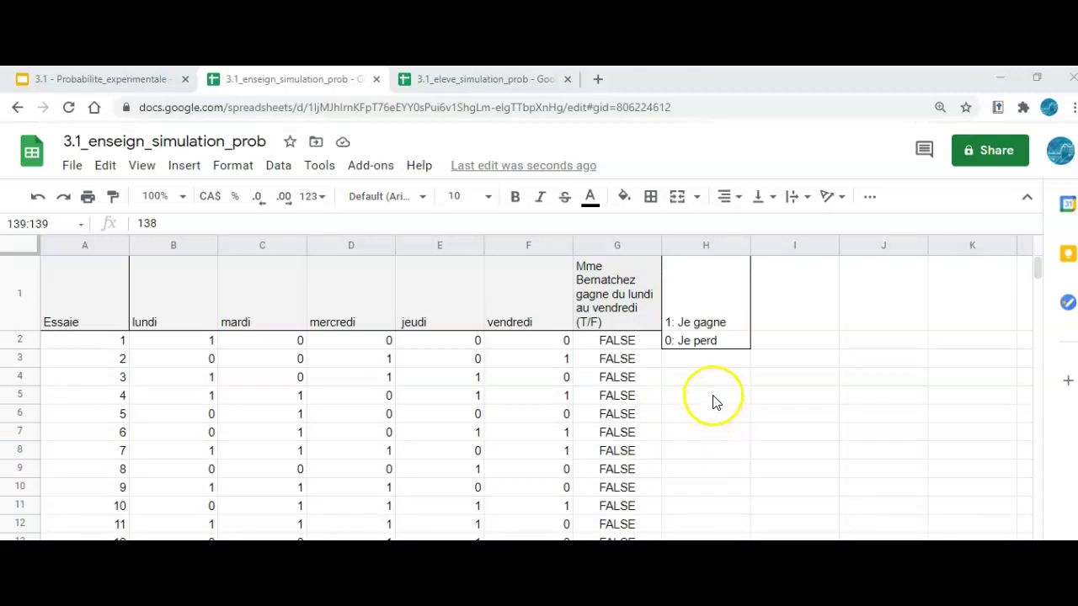
drag(706, 376, 794, 413)
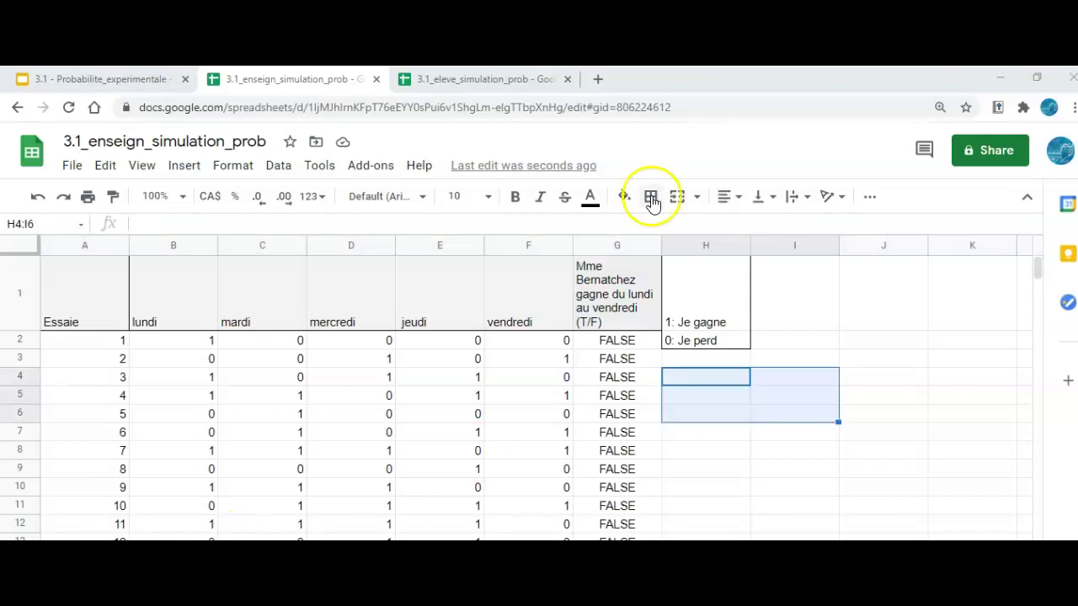
click(653, 198)
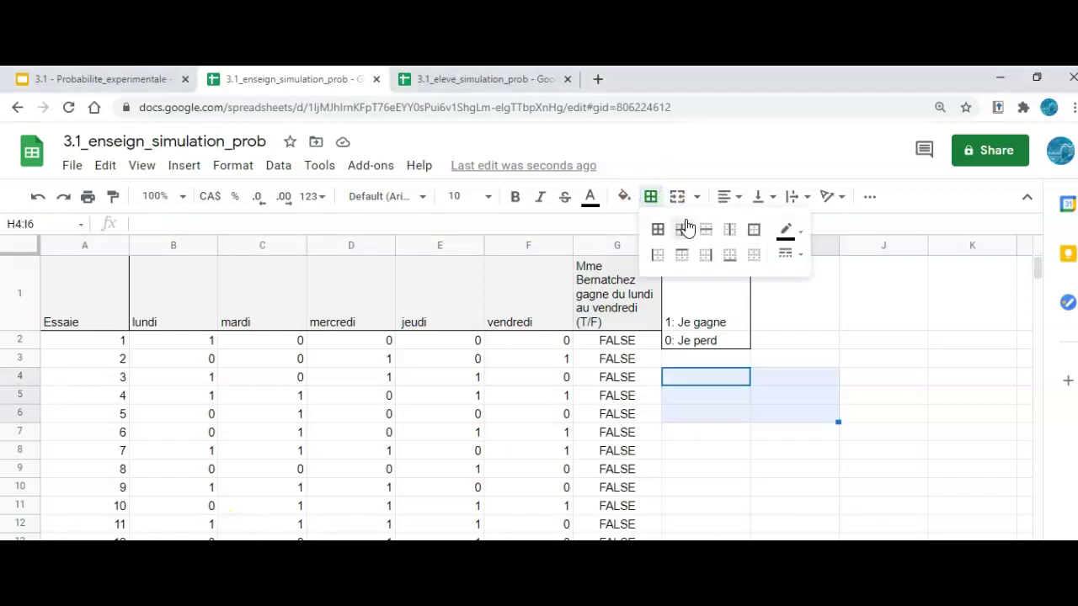
click(658, 232)
click(705, 451)
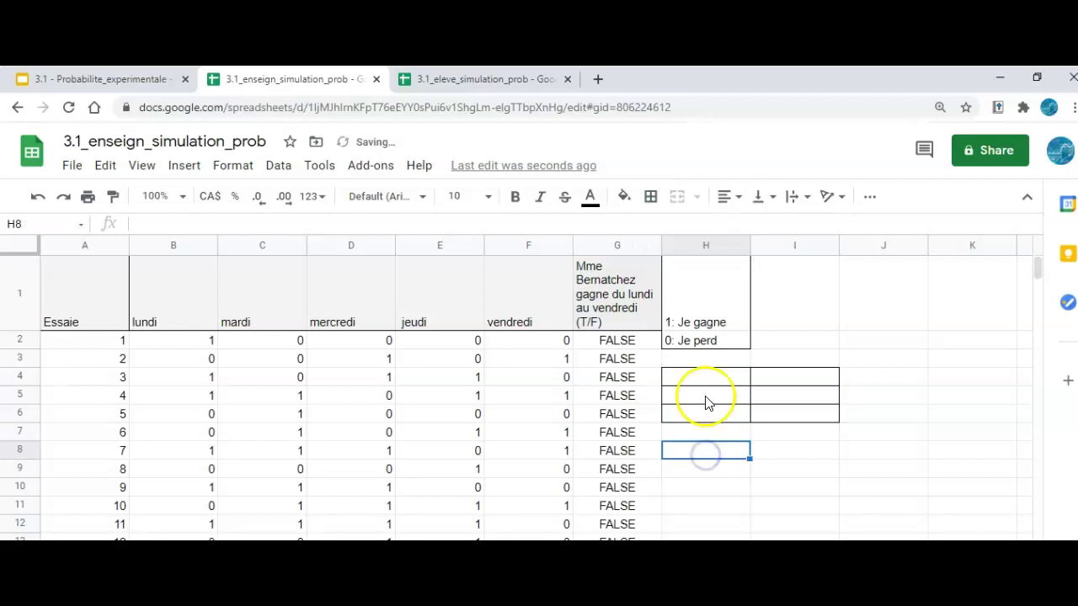
Label the results table rows card(A) in H4, card(U) in H5 and P(A) in H6
click(703, 376)
text(card(A)
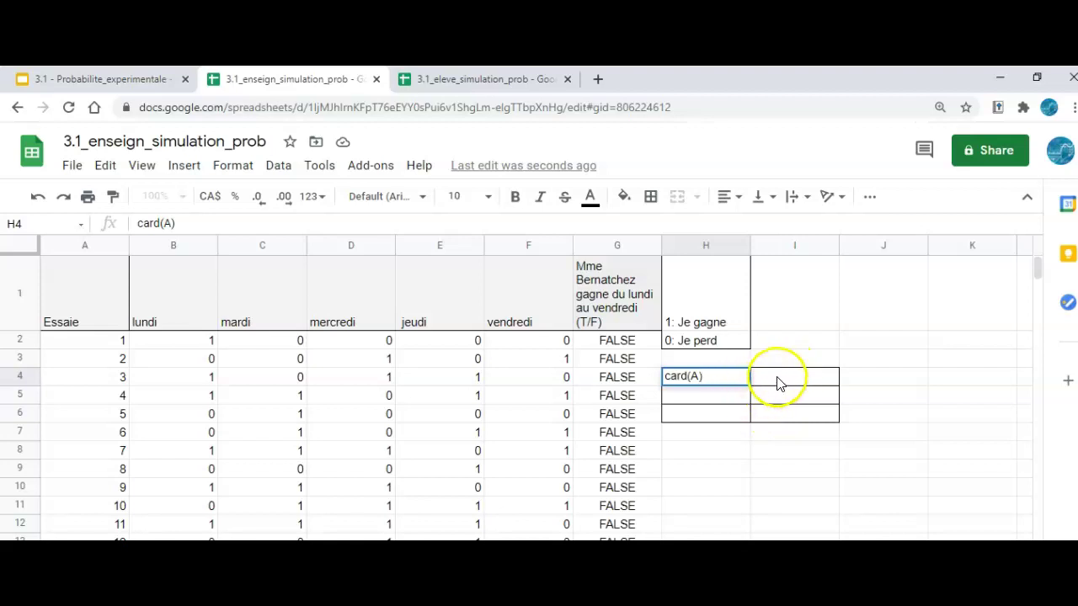
click(705, 395)
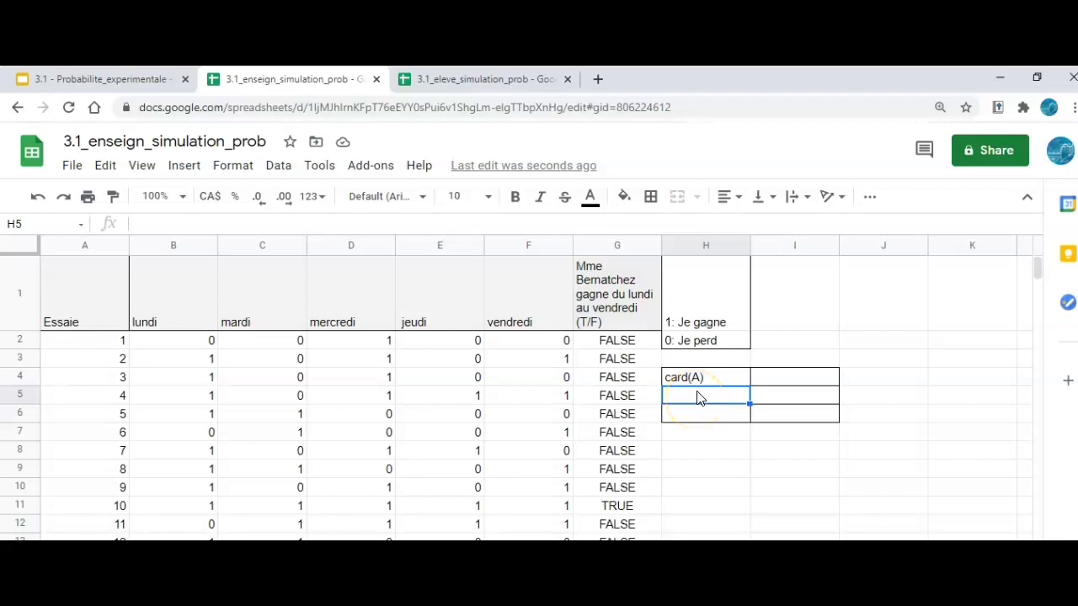
text(card(U)
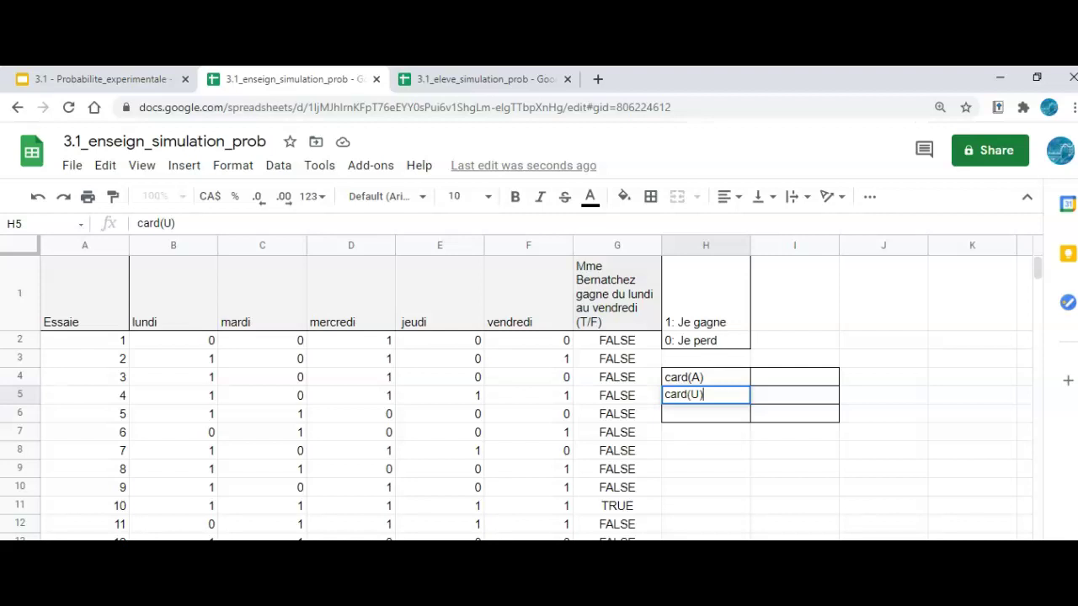
click(712, 421)
double_click(711, 412)
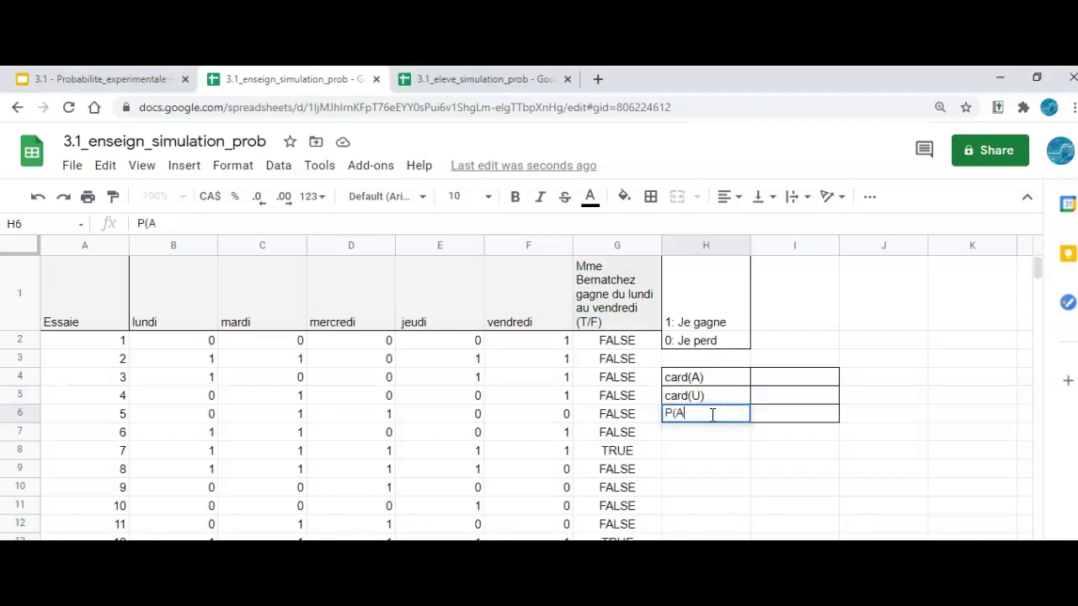
click(702, 456)
click(699, 457)
Start a COUNTIF formula in I4, beside the card(A) label
click(774, 381)
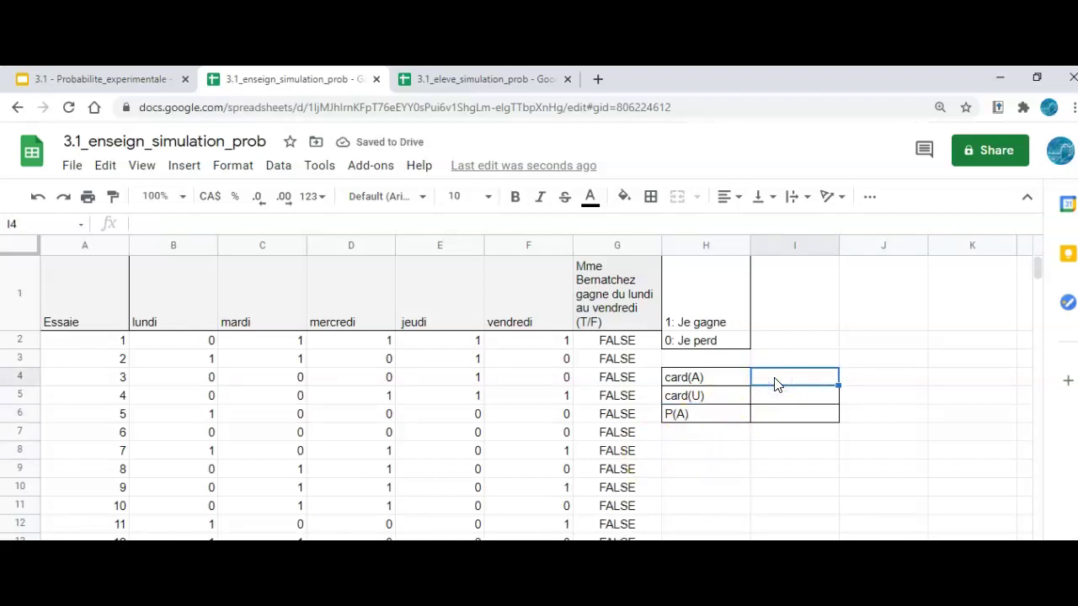
text(=)
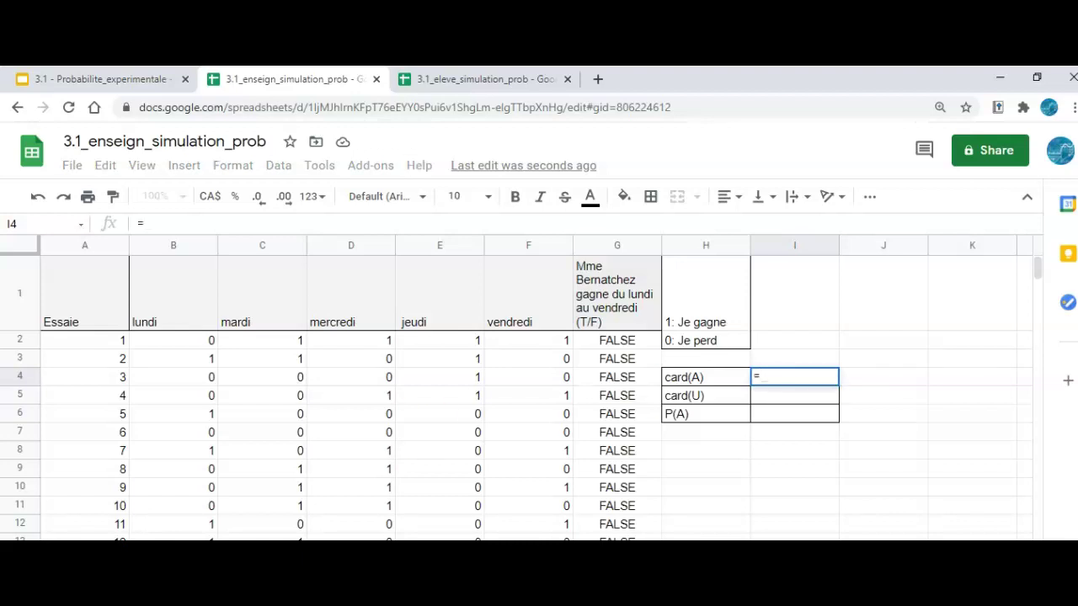
click(781, 376)
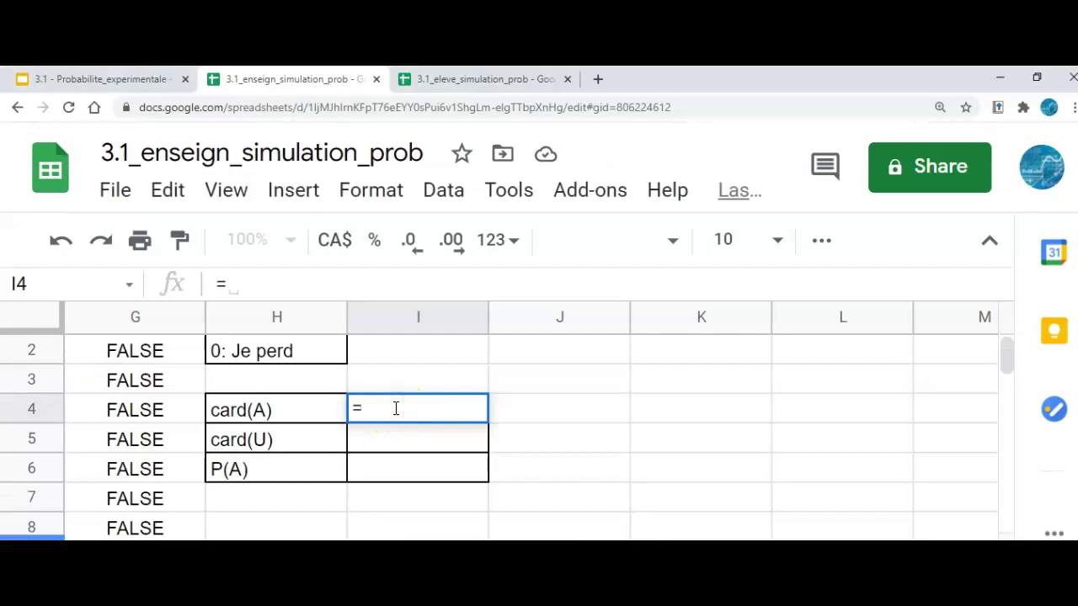
text(C)
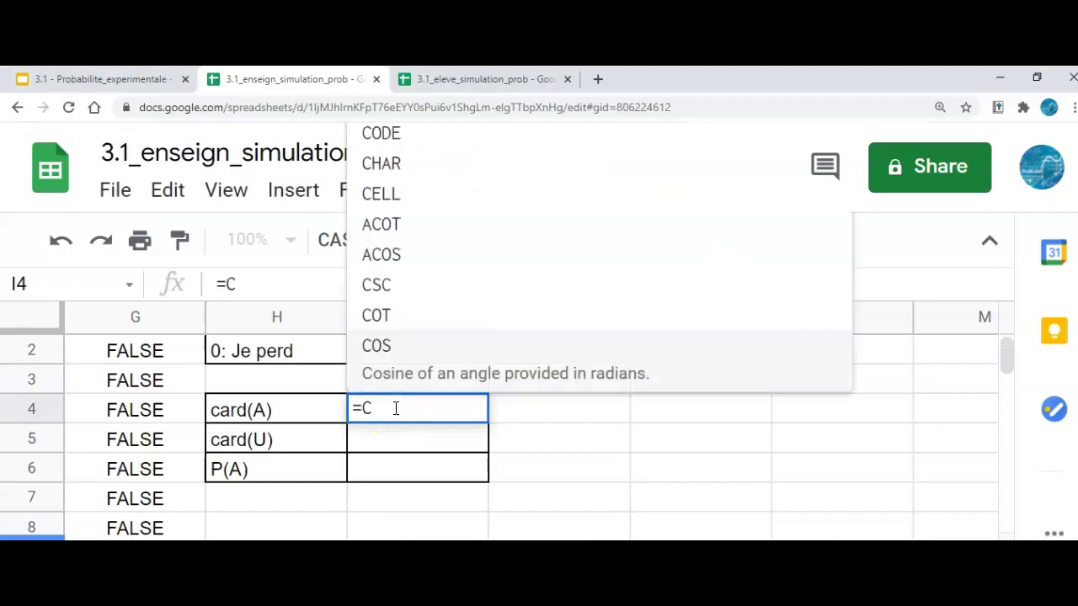
text(OUNTI)
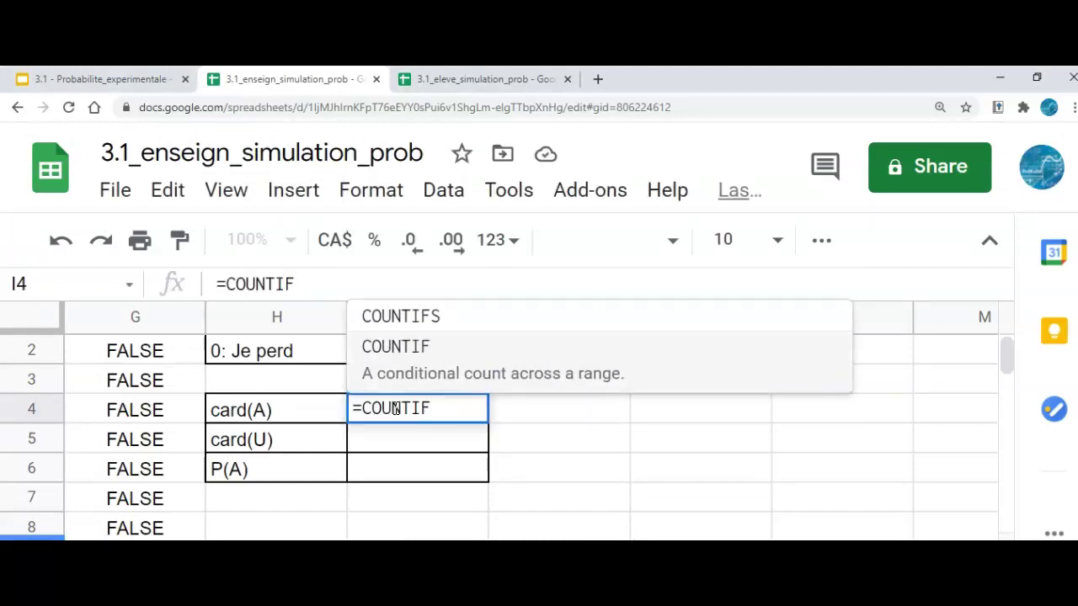
text(F)
click(427, 371)
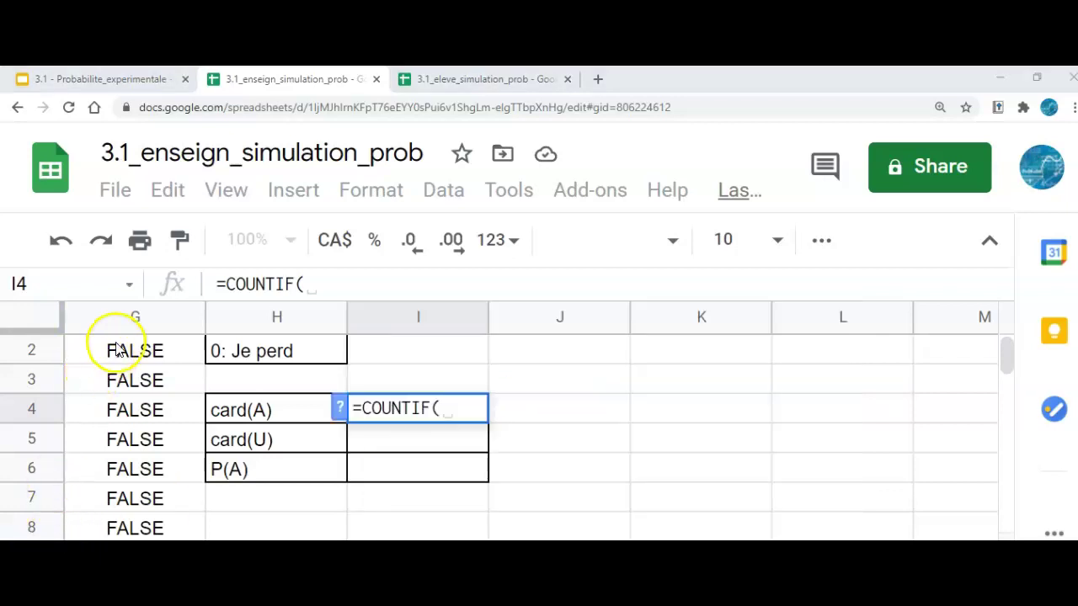
Complete the I4 formula as =COUNTIF(G2:G,TRUE) to count the trials won on all five days
click(135, 312)
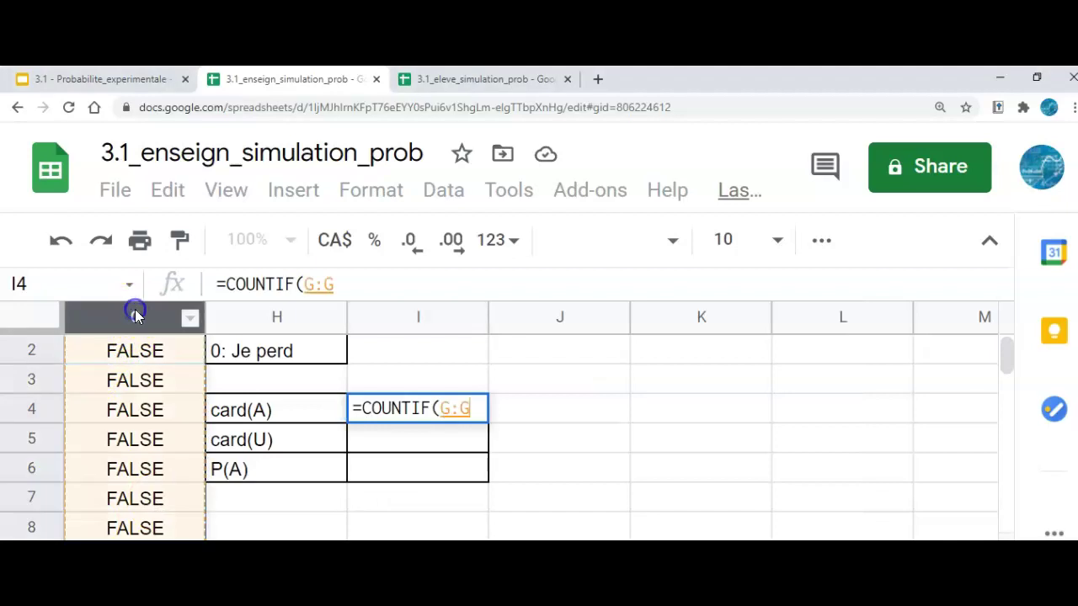
click(451, 411)
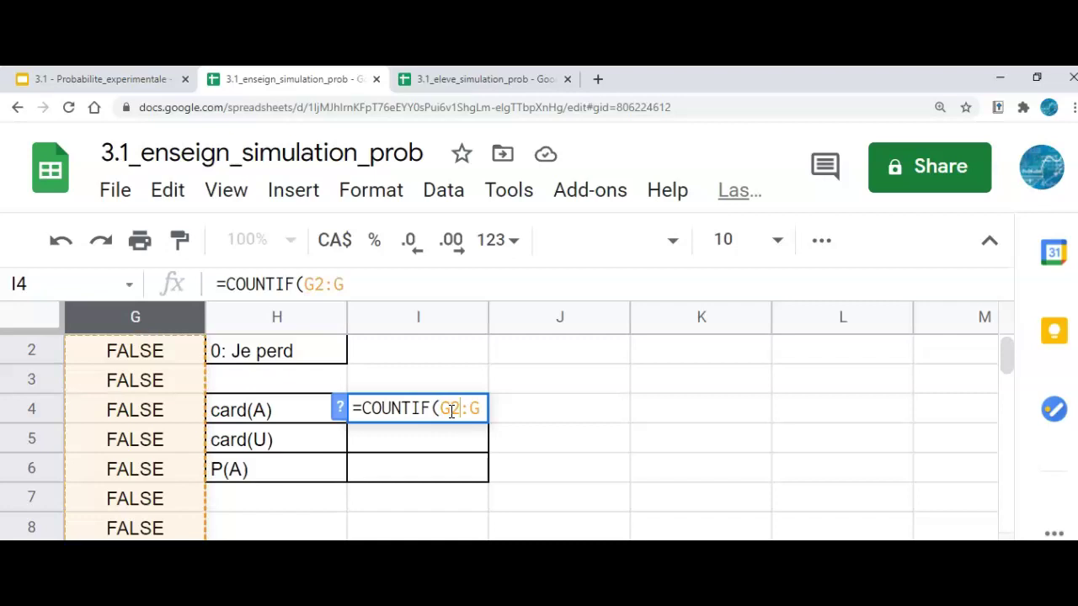
click(480, 410)
text(, )
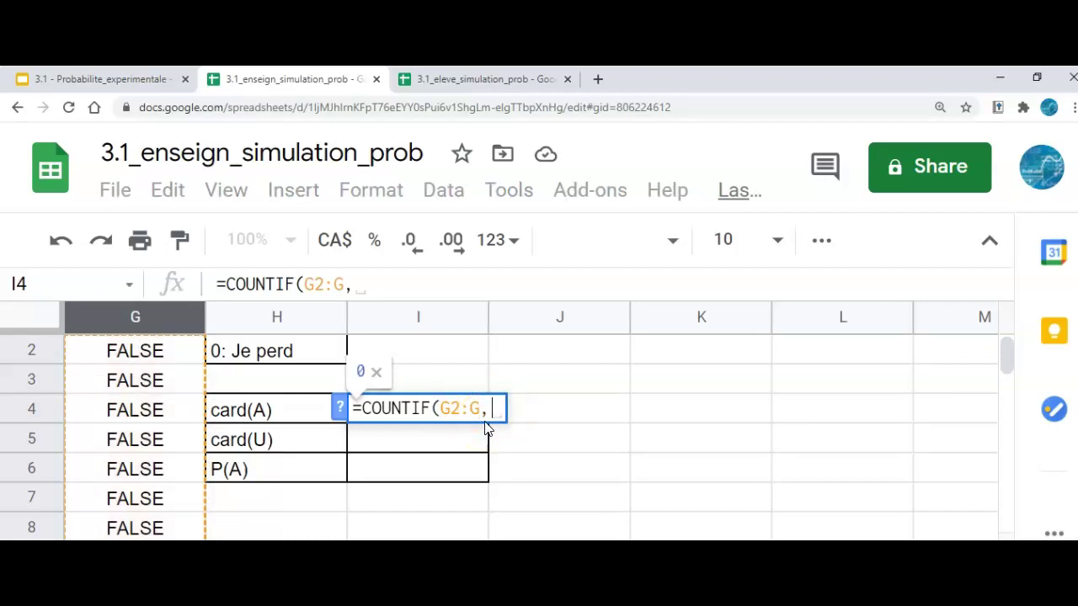
text(T)
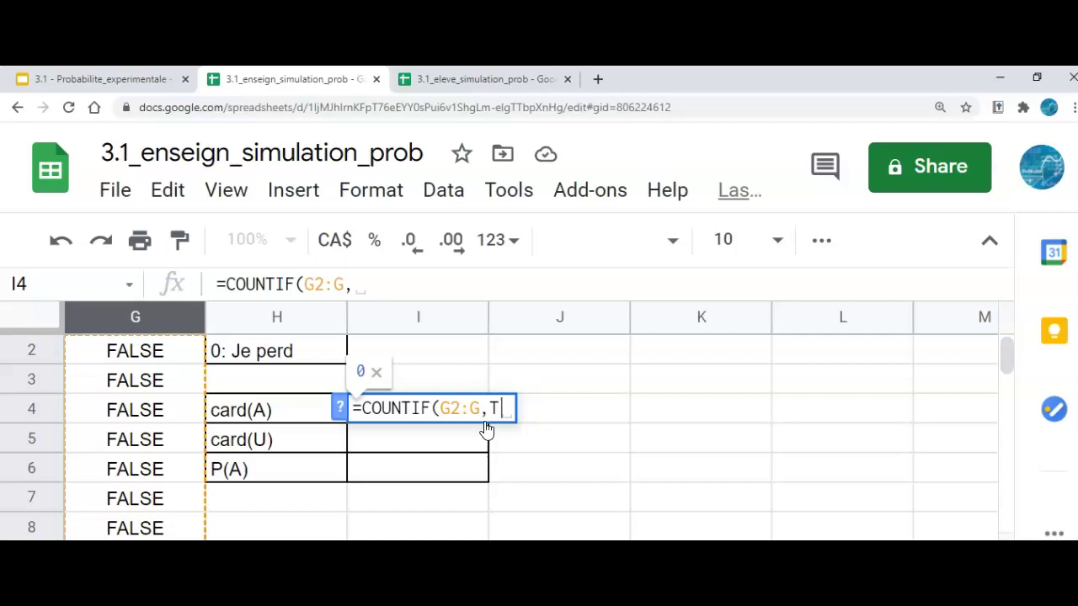
text(RUE))
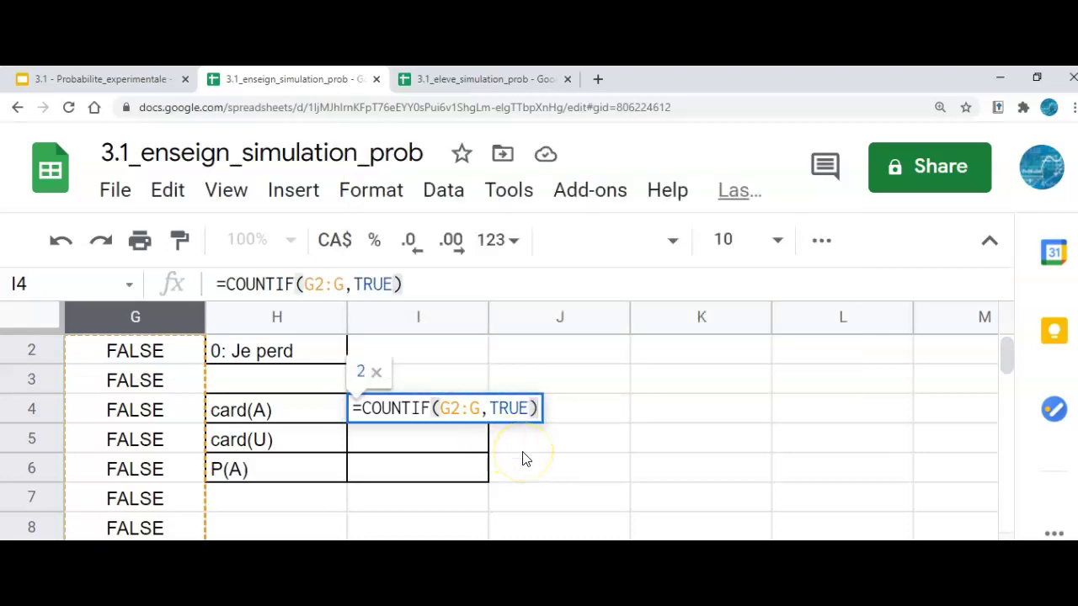
key(Return)
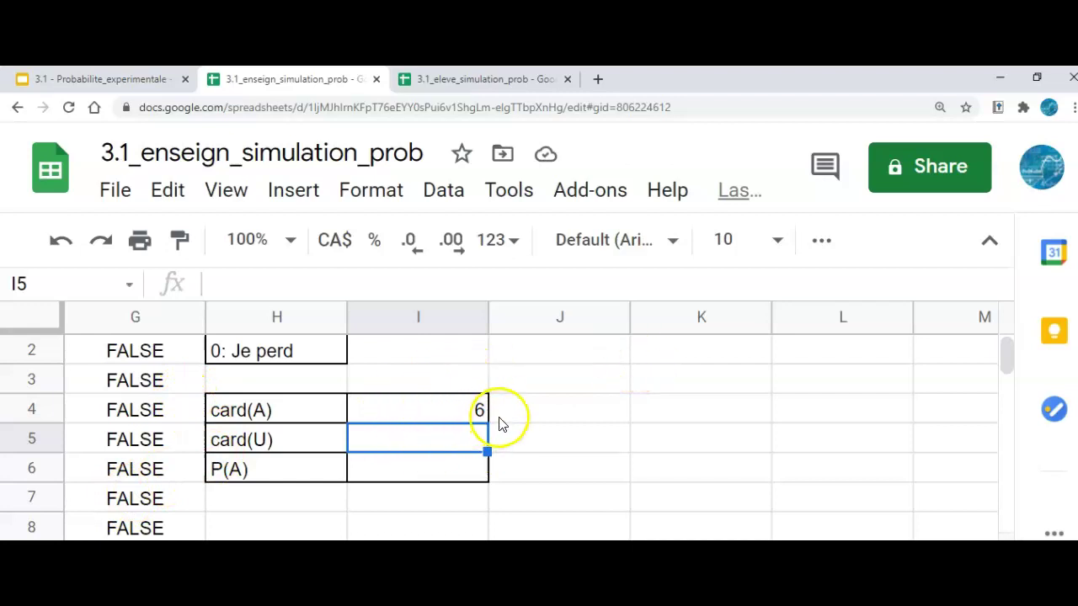
Search the sheet for TRUE to check the card(A) count, and close the search
key(ctrl+f)
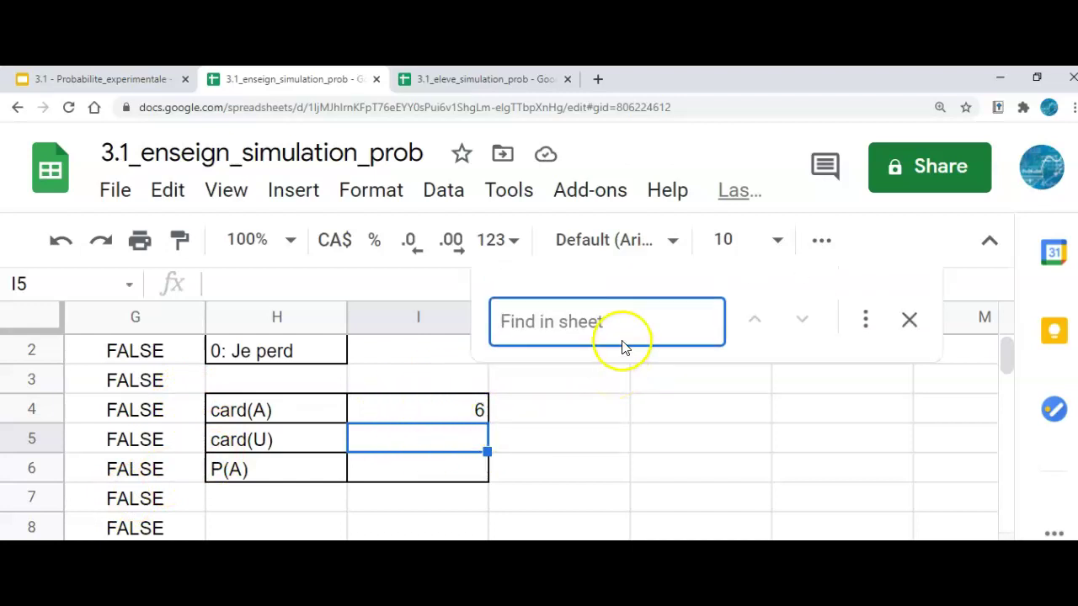
text(TRUE)
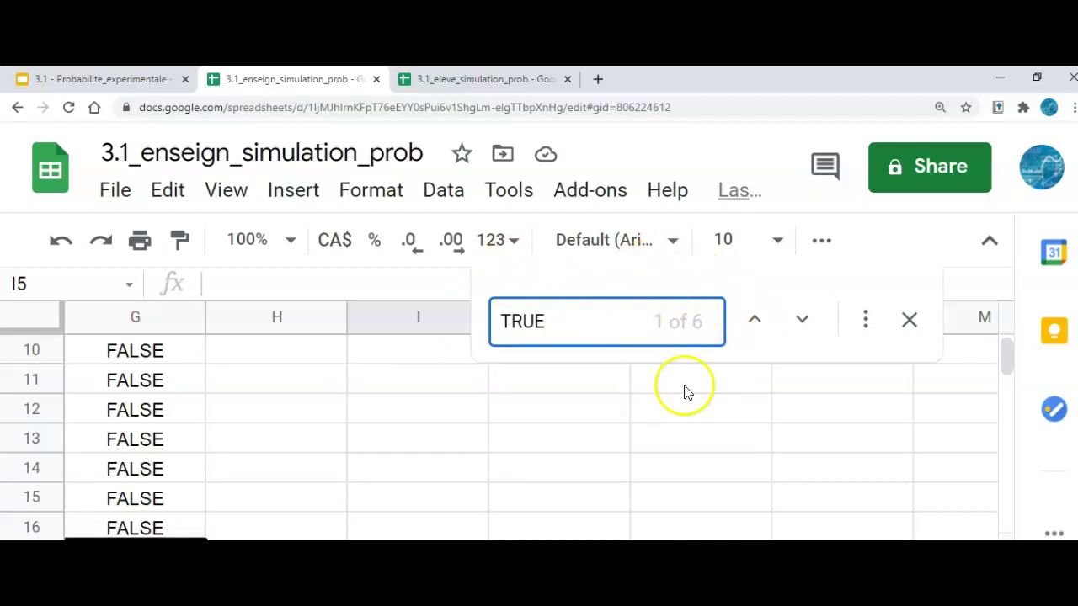
click(909, 320)
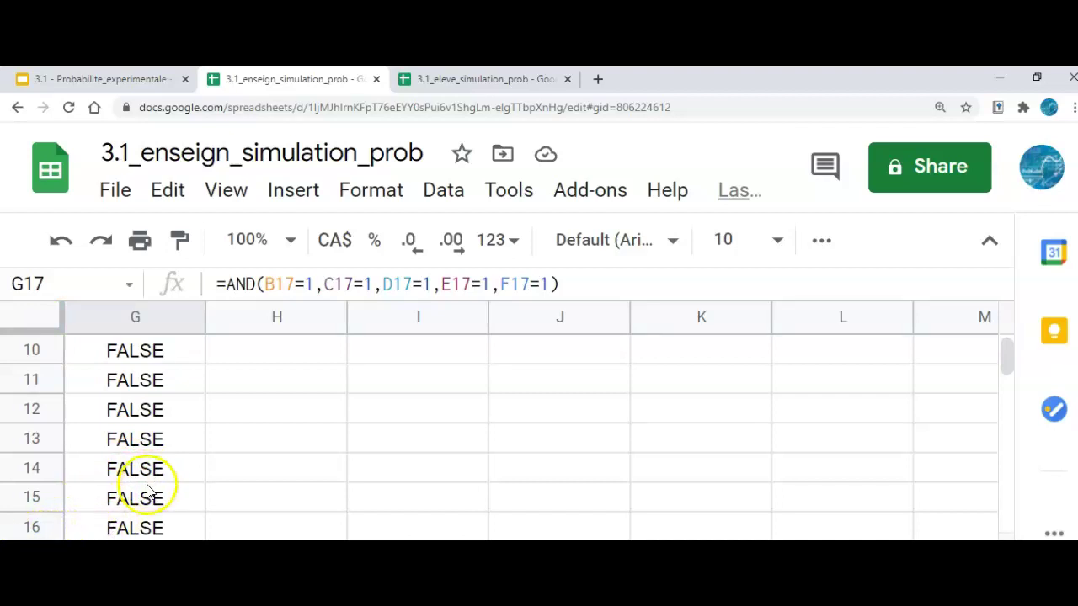
scroll(404, 440, up, 3)
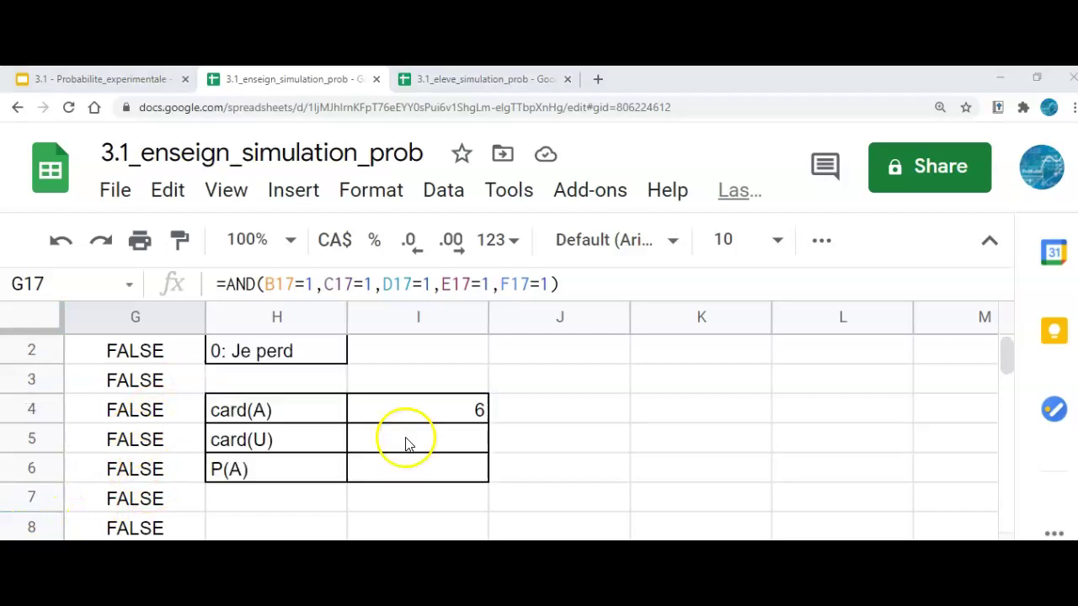
Start a COUNTA formula in I5, beside the card(U) label
click(292, 440)
click(383, 440)
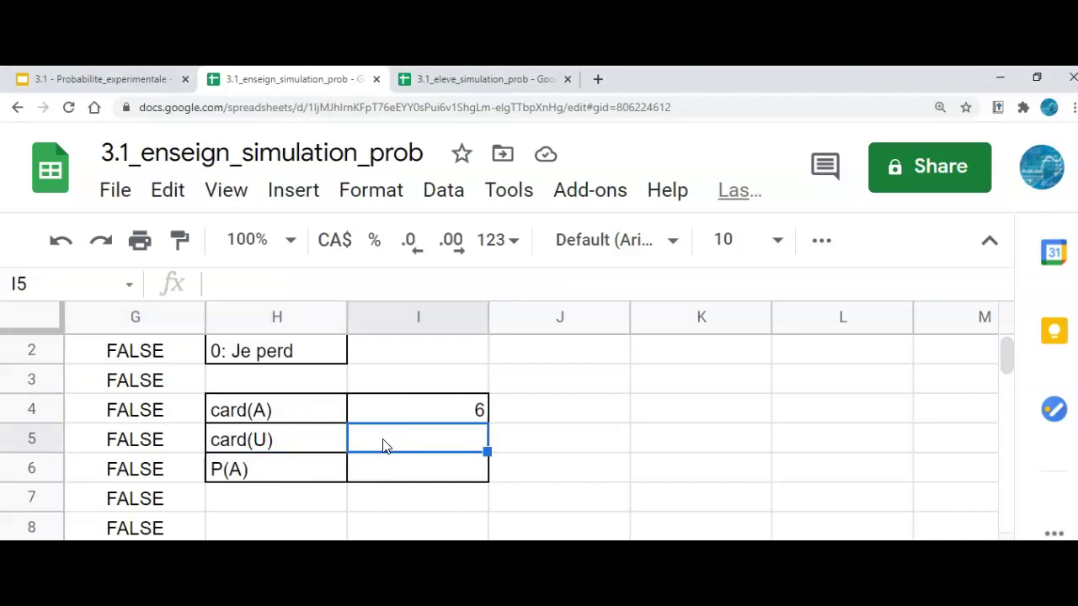
text(=)
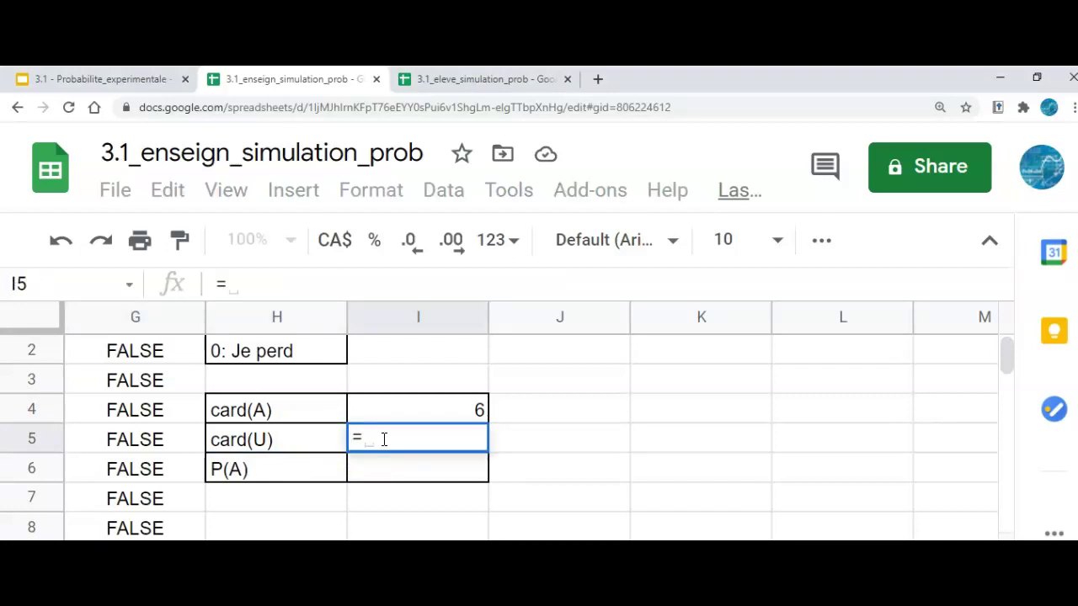
text(COUNT)
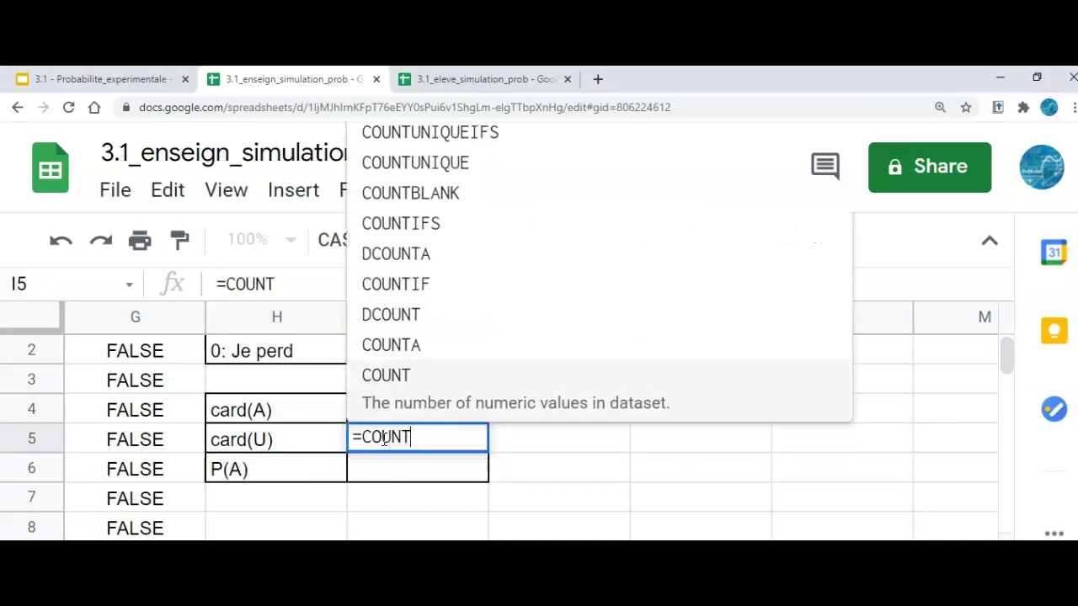
text(A)
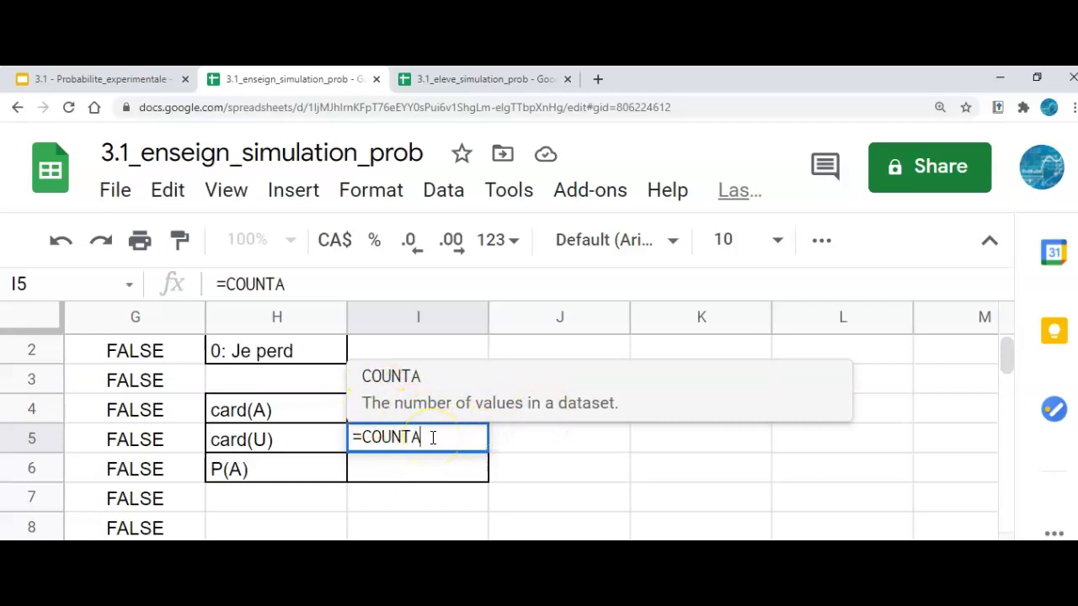
text(()
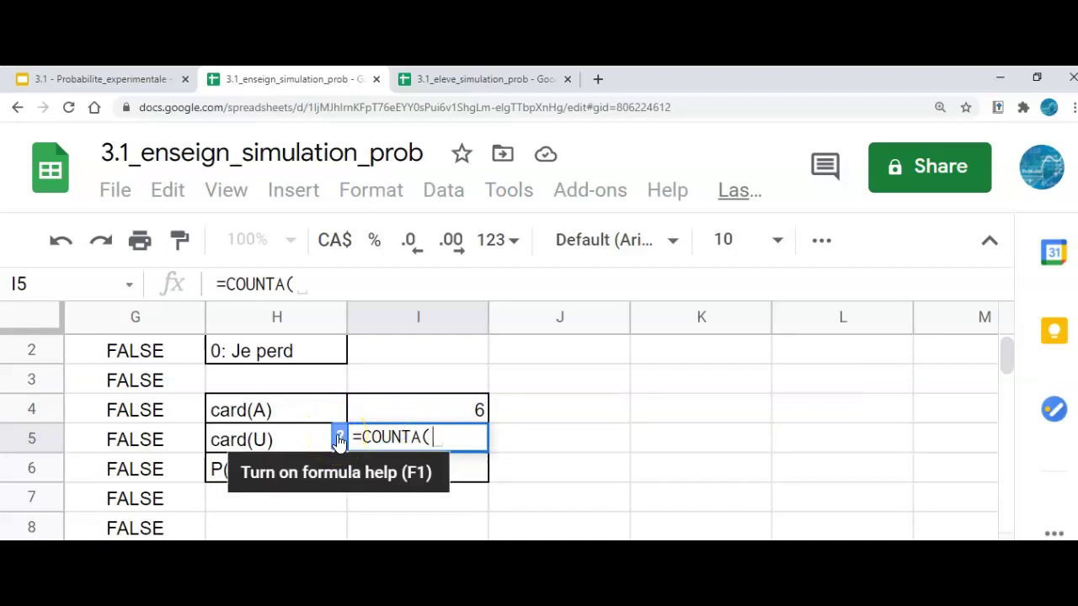
Turn on formula help for COUNTA, consult its full documentation page, and return to the spreadsheet
click(337, 439)
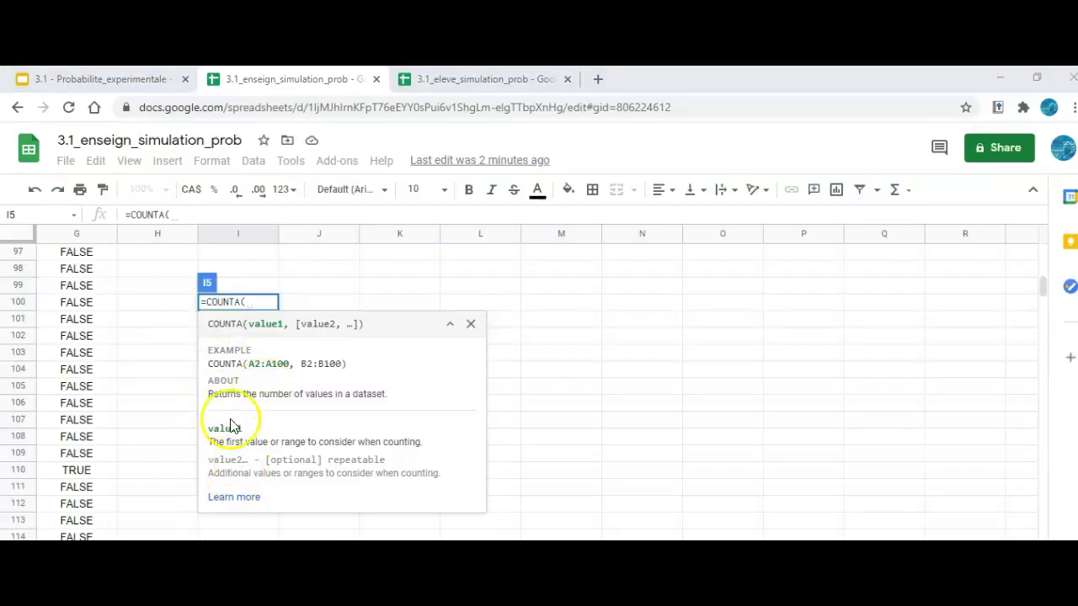
click(247, 498)
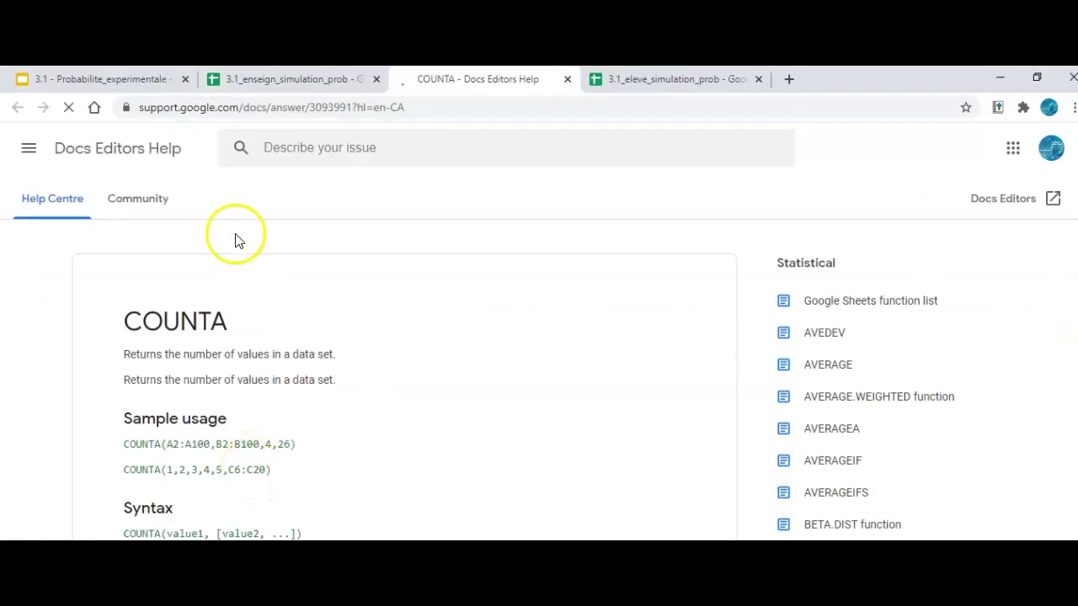
drag(211, 320, 160, 320)
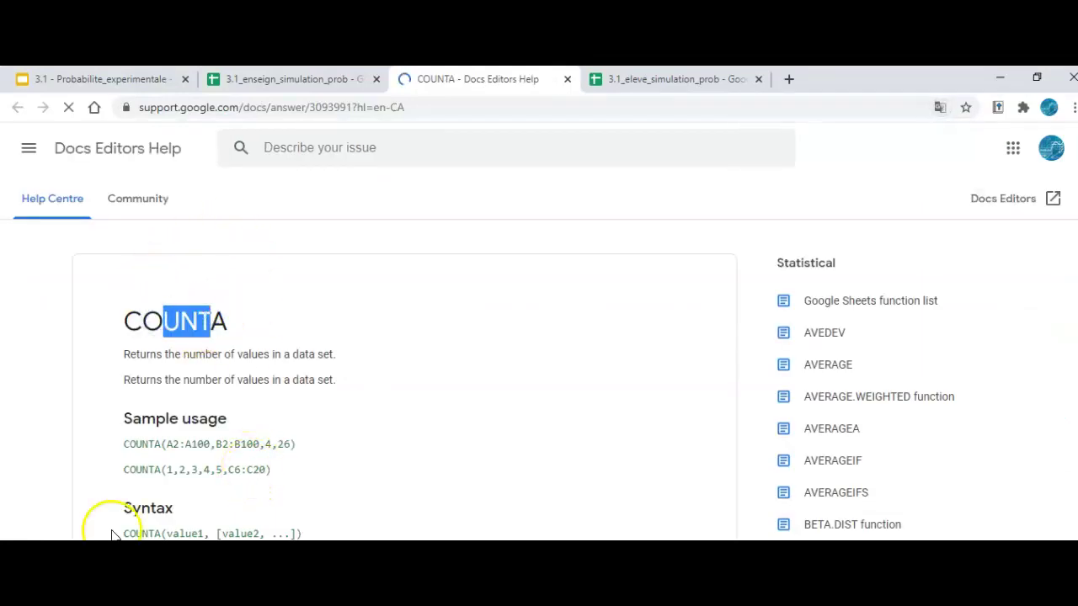
key(ctrl+shift+Tab)
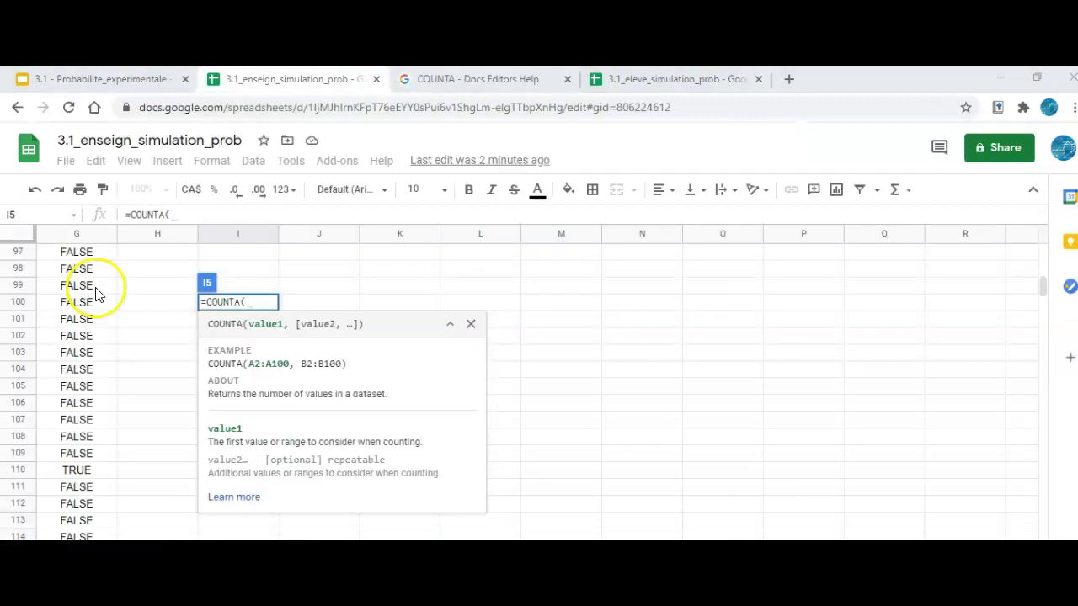
Complete the I5 formula as =COUNTA(G2:G) to count all the trials without the header
click(82, 235)
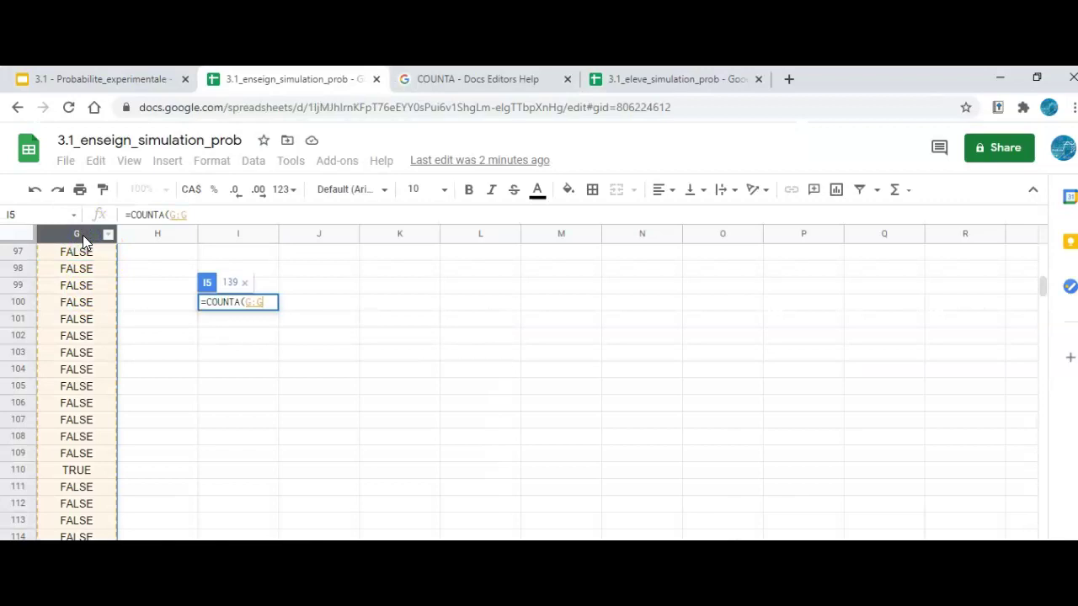
text())
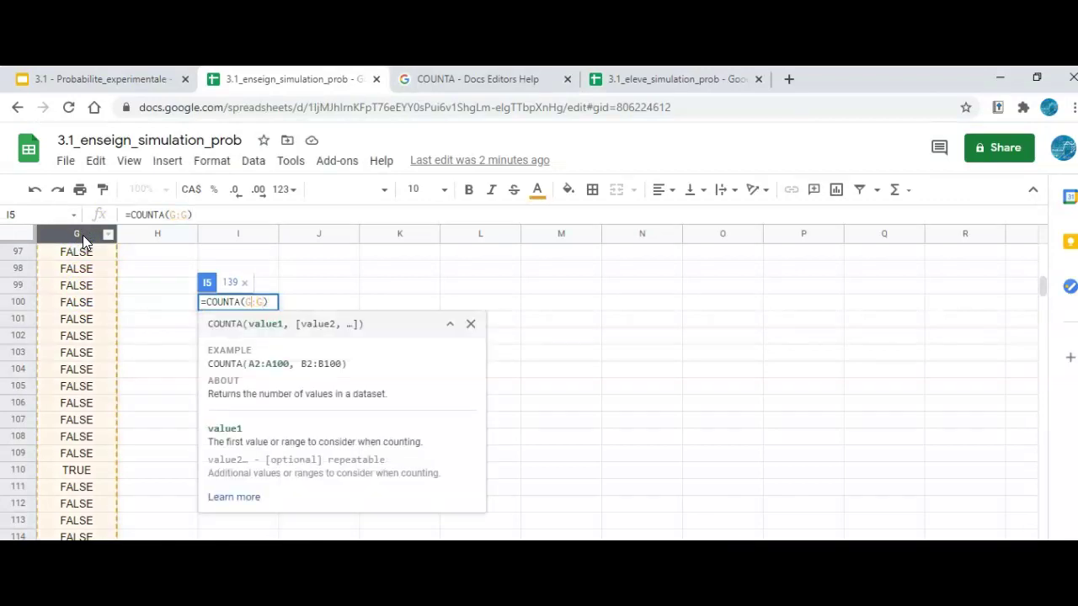
key(Left)
key(Left)
key(Left)
text(2)
key(Return)
click(221, 248)
scroll(267, 343, up, 1)
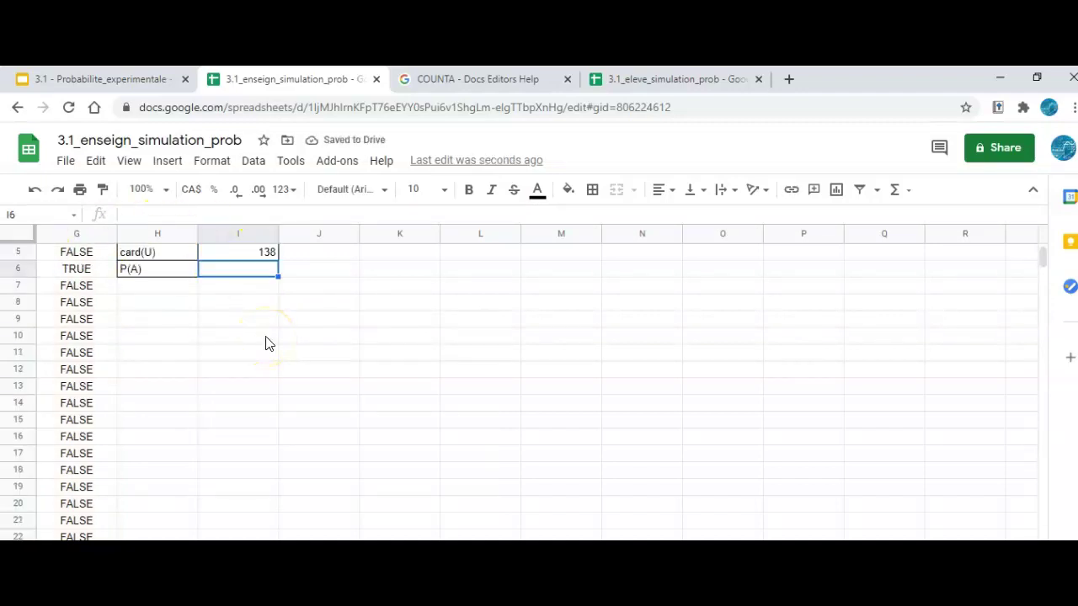
Extend the last two trial rows, A138:G139, down to row 146 and check the card(U) count in I5
click(257, 254)
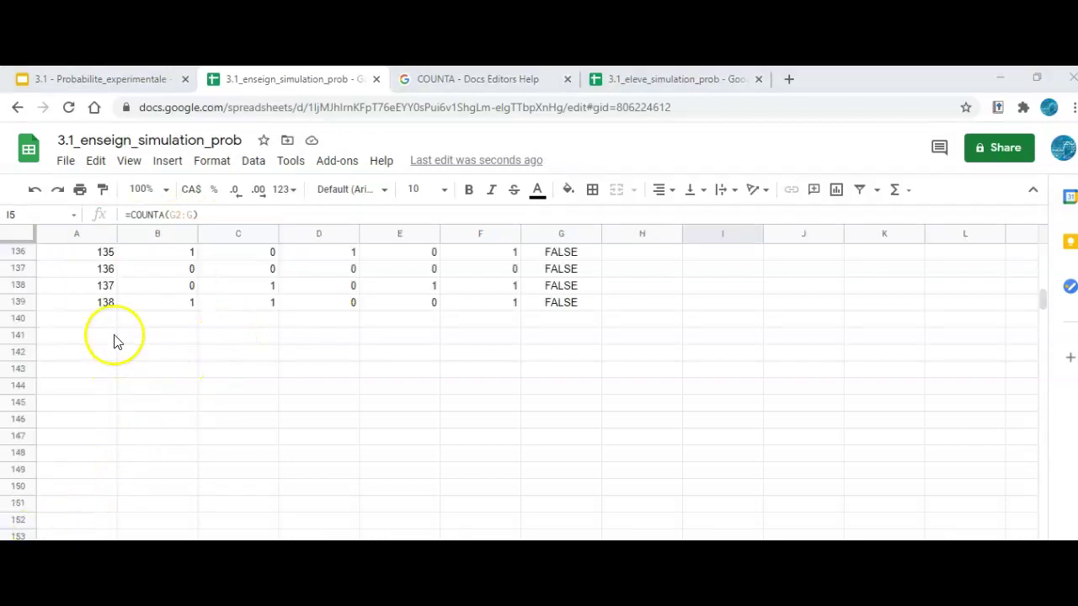
click(89, 285)
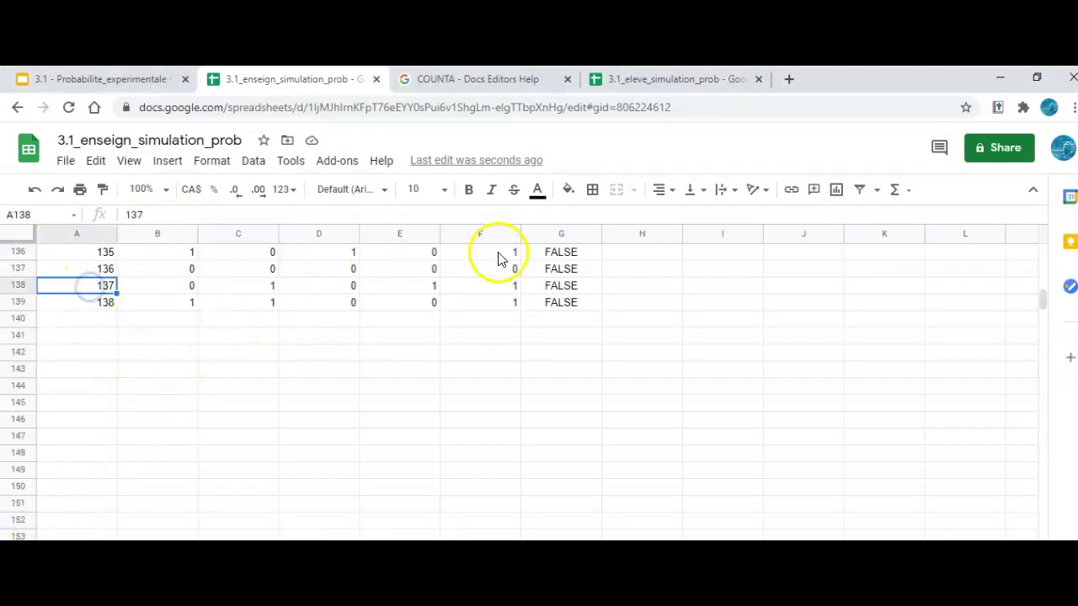
shift+click(577, 307)
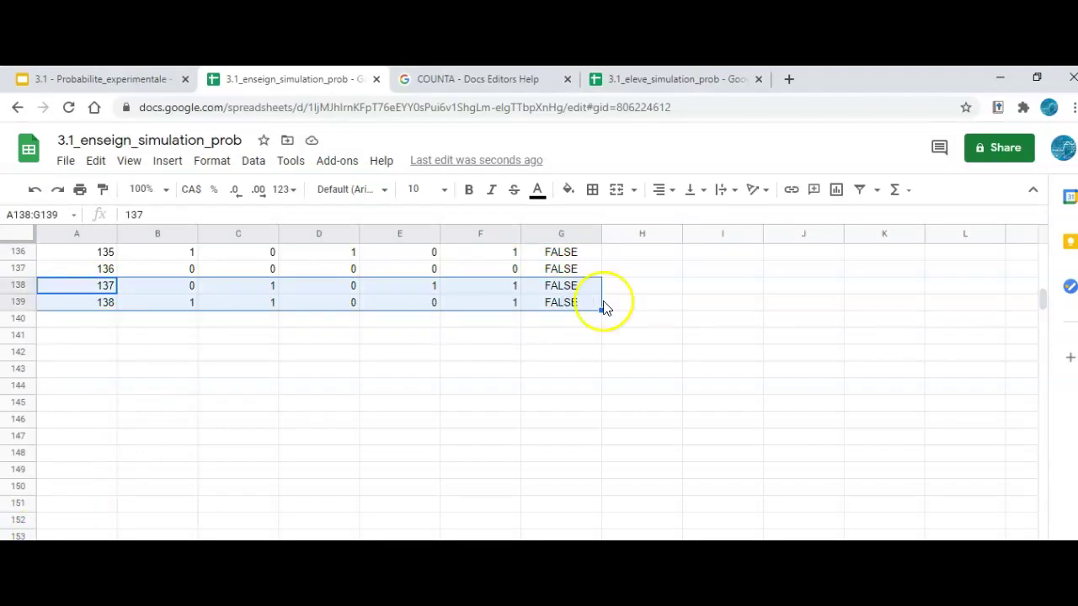
drag(601, 310, 598, 424)
scroll(730, 337, up, 20)
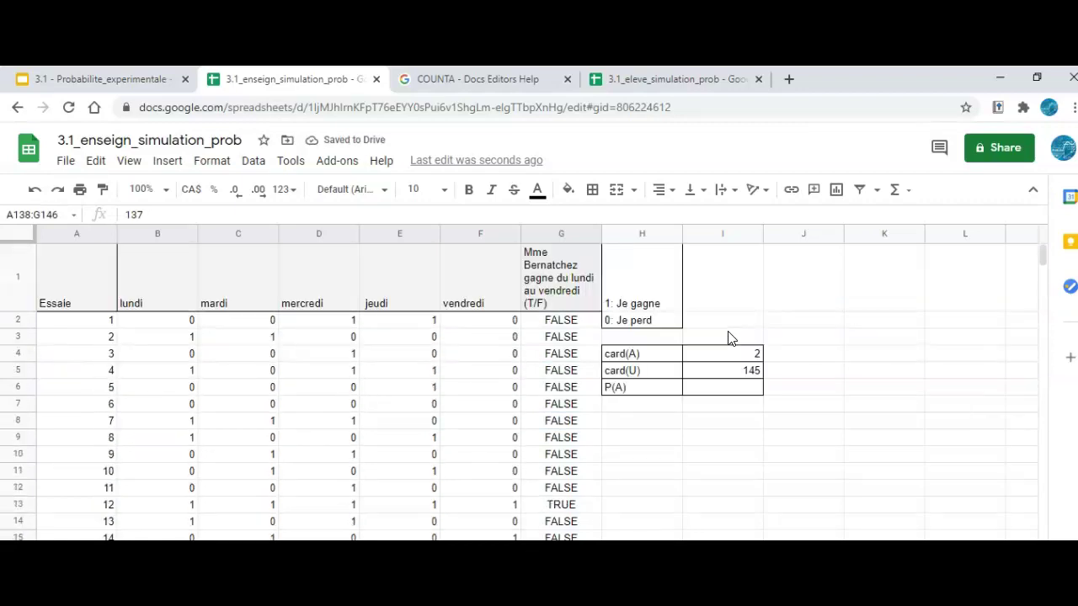
click(748, 421)
click(749, 373)
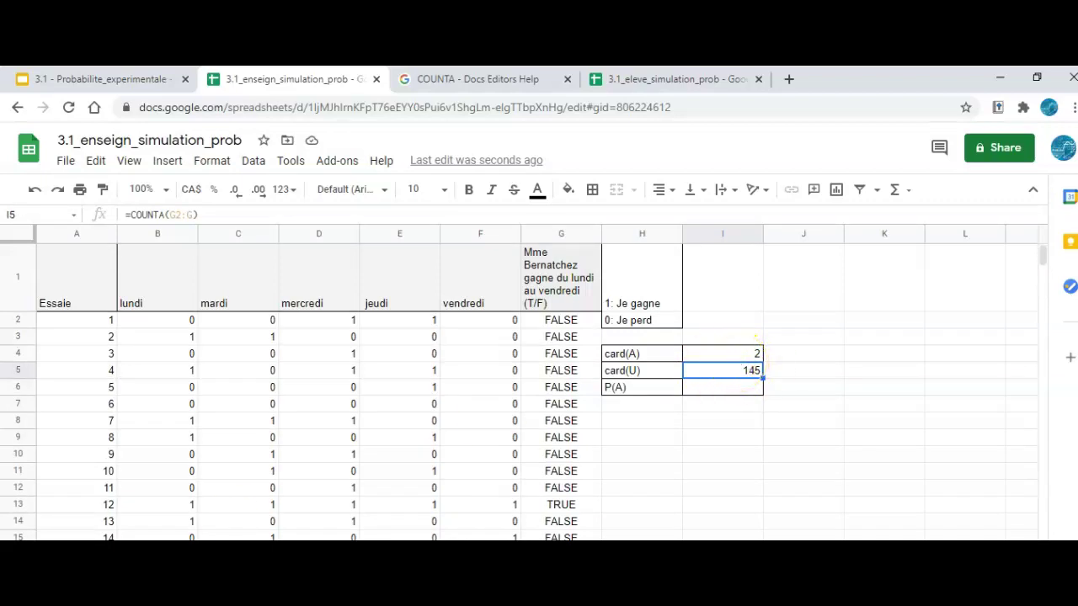
Enter =I4/I5*100 in I6 to calculate P(A) as a percentage from card(A) and card(U)
click(745, 357)
click(745, 371)
click(727, 391)
text(=)
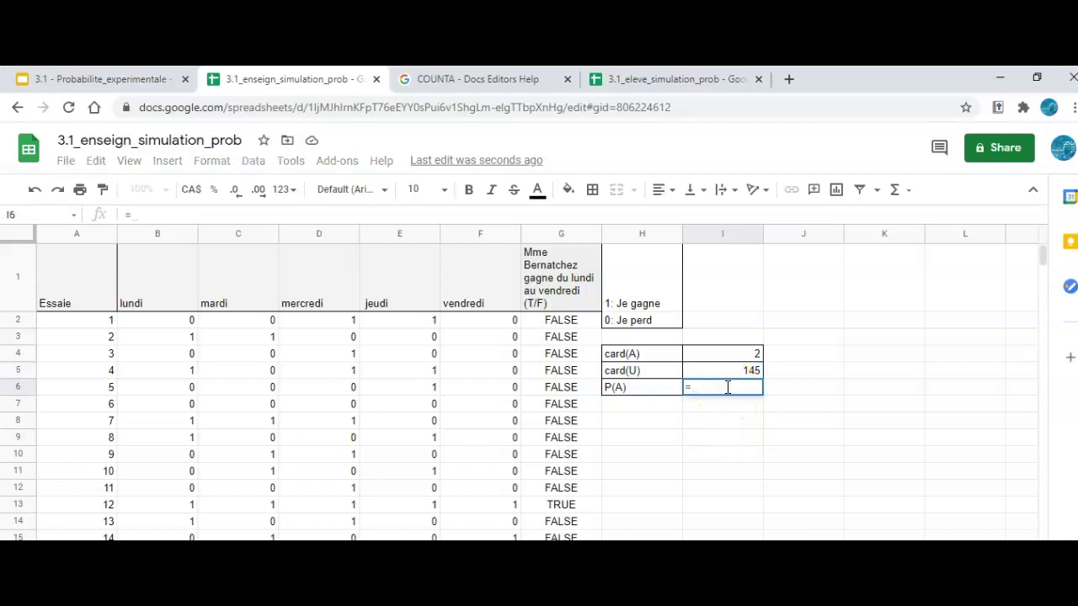
click(735, 360)
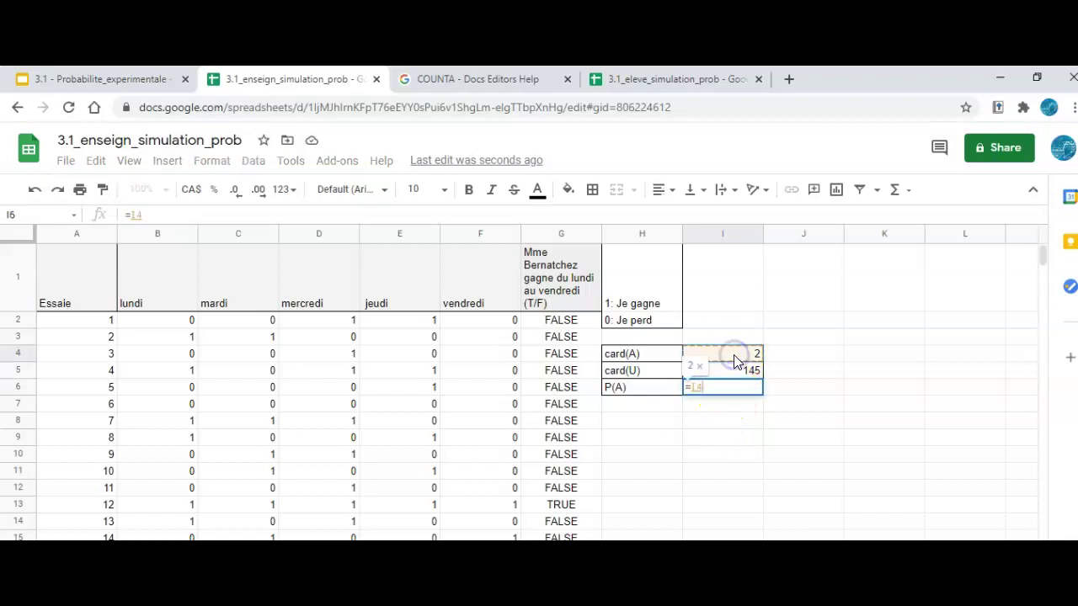
text(/)
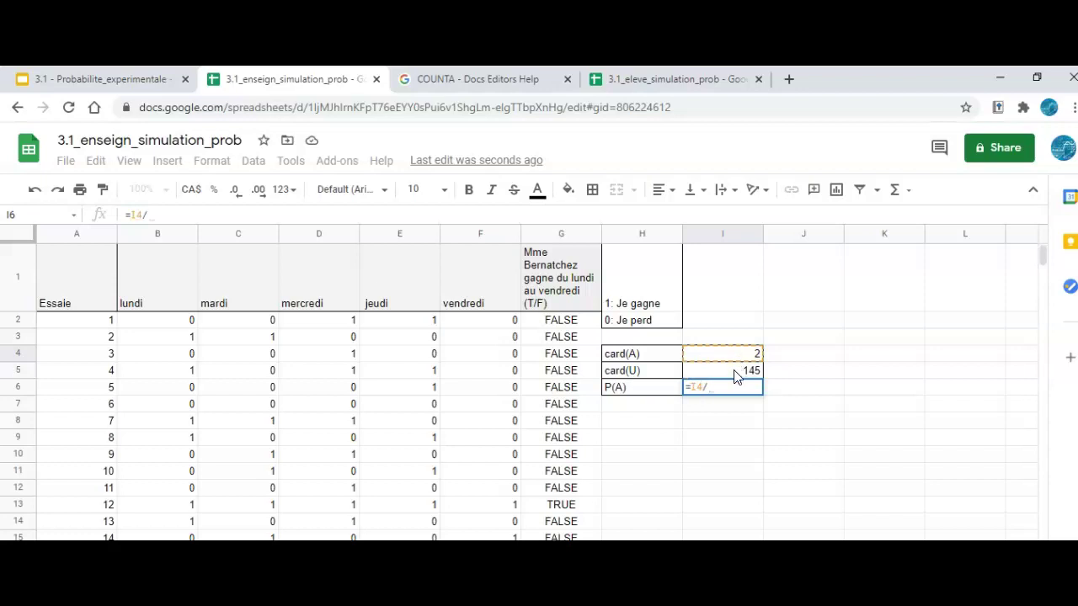
click(734, 377)
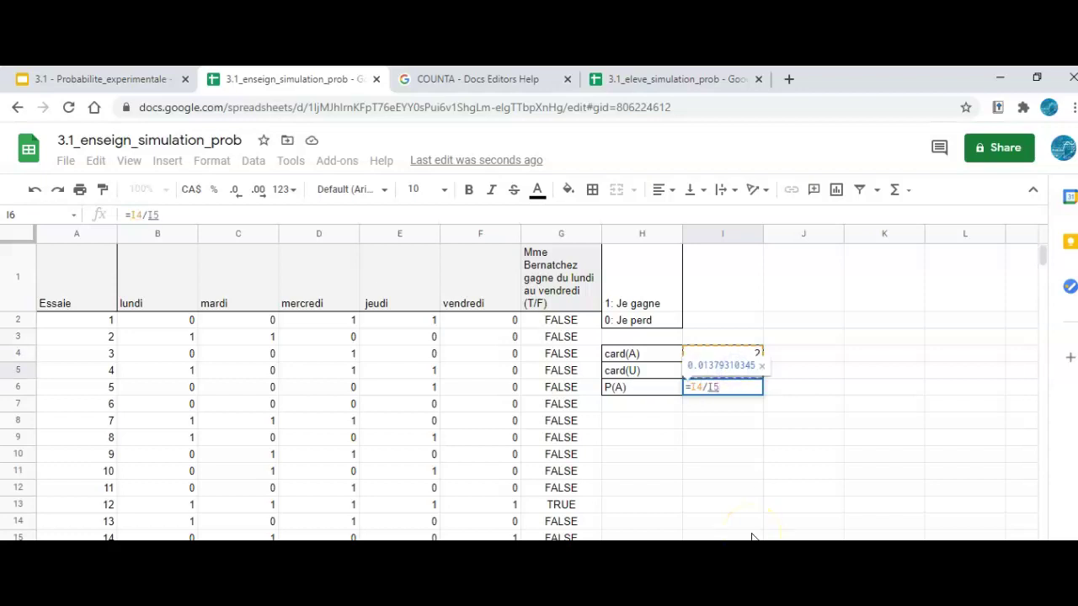
text(*)
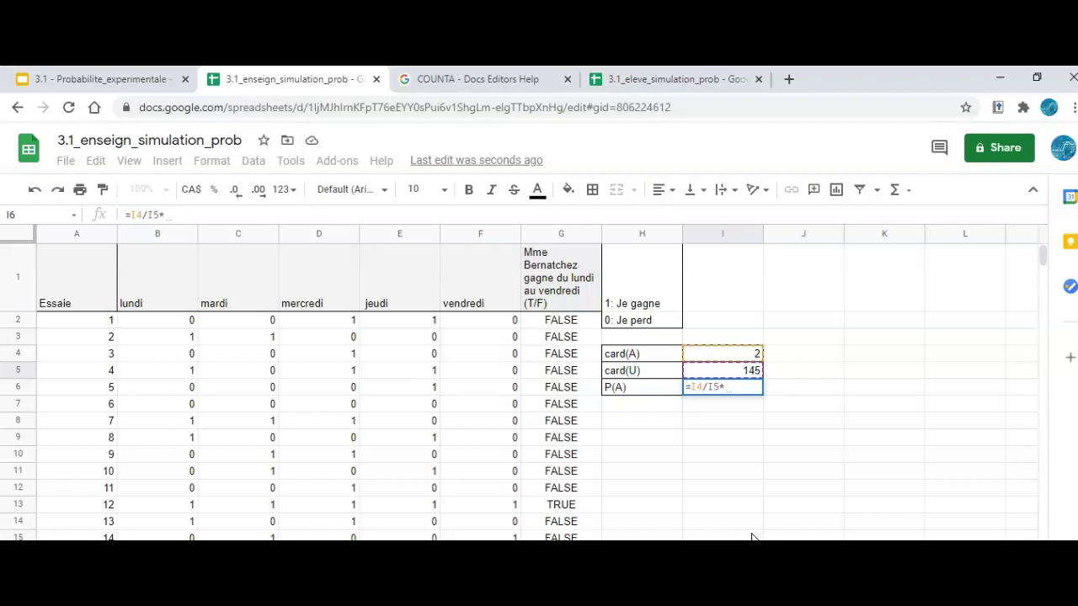
text(100)
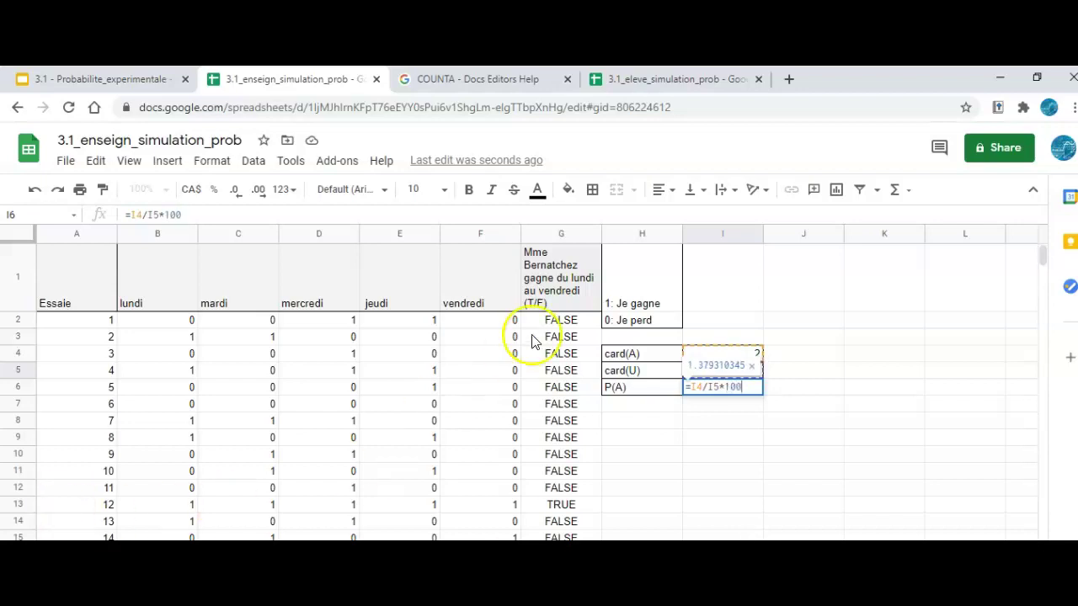
key(ctrl+plus)
key(ctrl+plus)
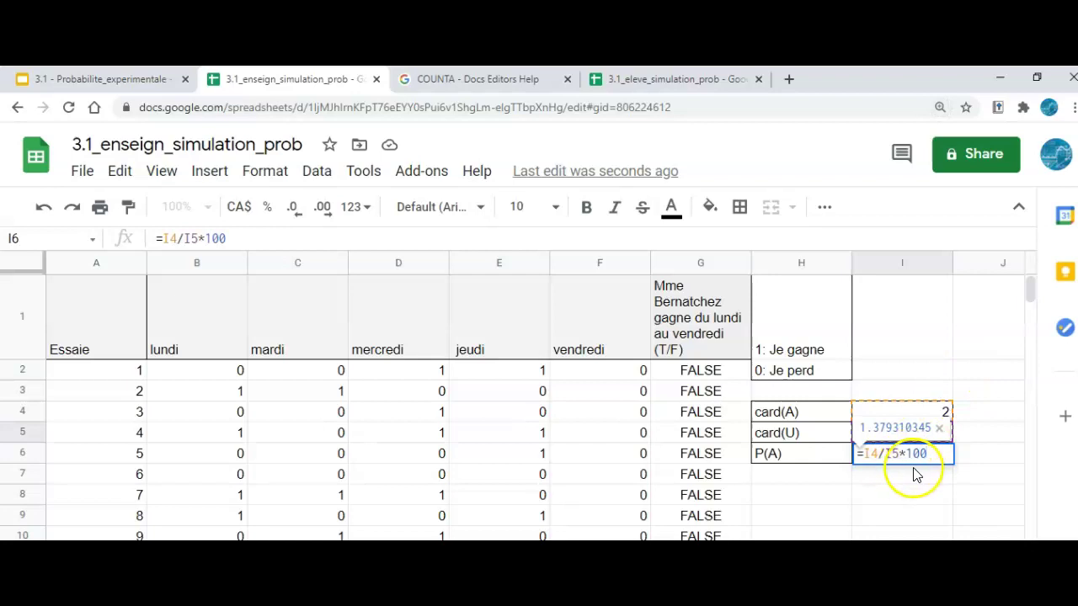
key(Return)
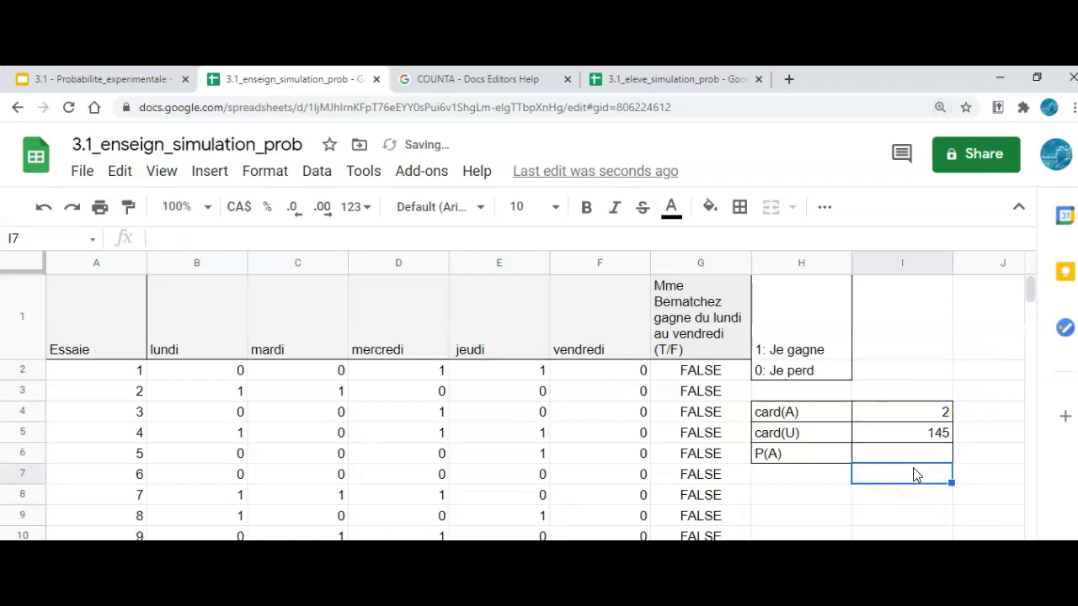
click(837, 488)
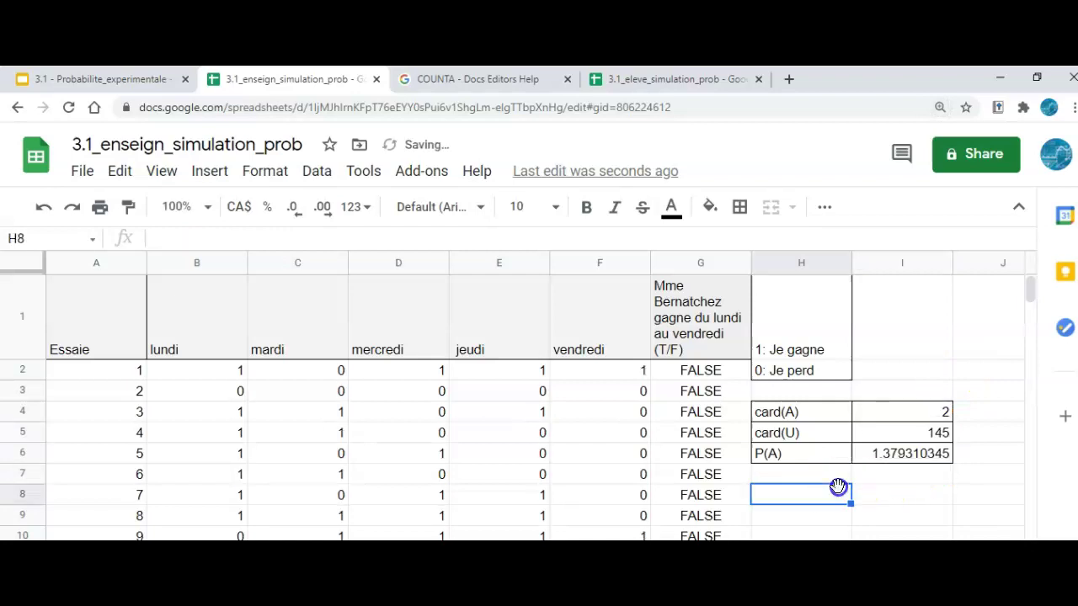
click(897, 459)
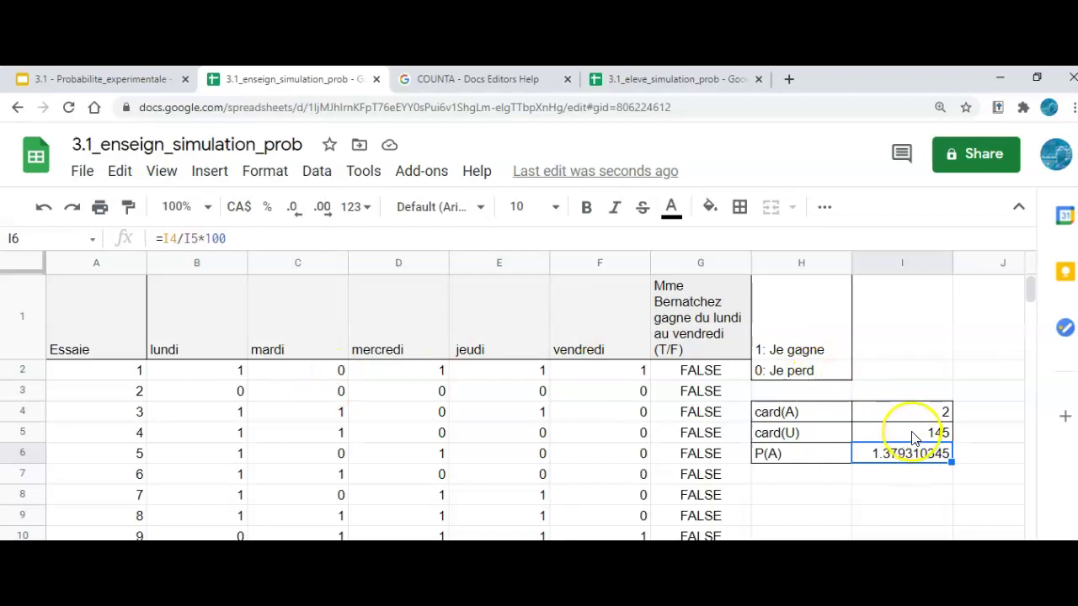
Recalculate the random simulation repeatedly by entering numbers from 1 to 6 in H8 one after another, and clear the cell
click(808, 493)
text(1)
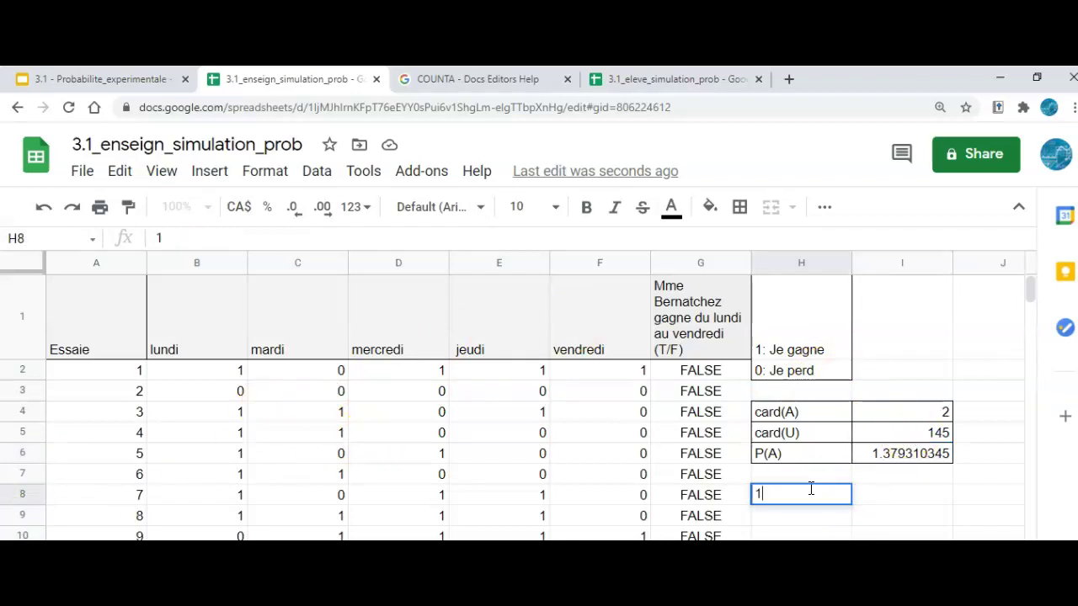
key(Return)
click(811, 494)
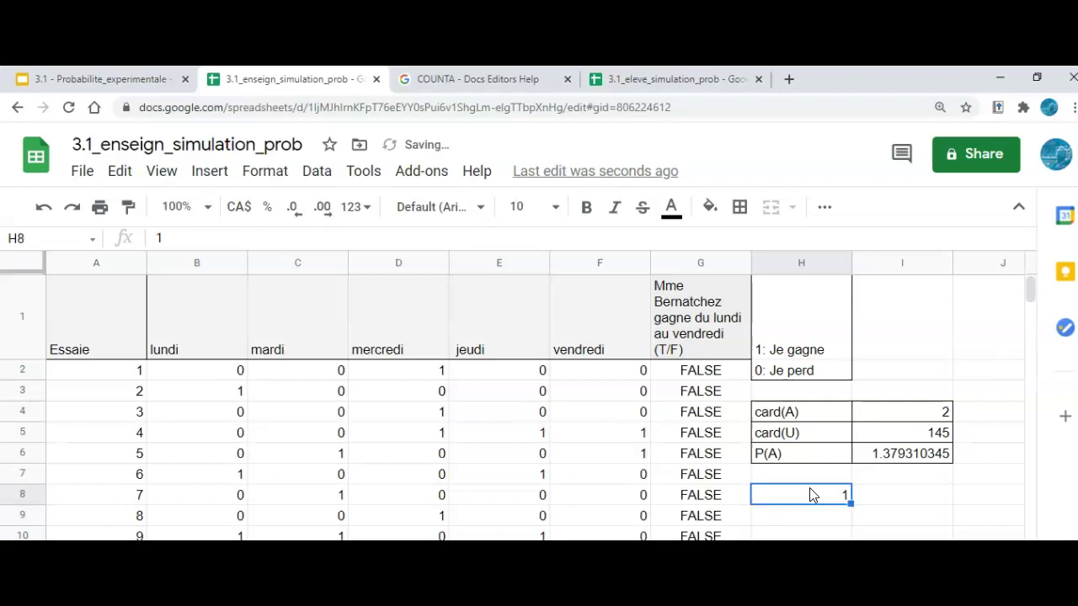
text(2)
key(Return)
click(811, 494)
text(3)
key(Return)
click(811, 494)
text(4)
key(Return)
click(811, 494)
text(5)
key(Return)
click(811, 494)
text(6)
key(Return)
click(811, 492)
text(5)
key(Return)
click(809, 490)
text(4)
key(Return)
click(811, 494)
text(3)
key(Return)
click(811, 490)
text(2)
key(Return)
click(811, 493)
text(3)
key(Return)
click(811, 495)
text(4)
key(Return)
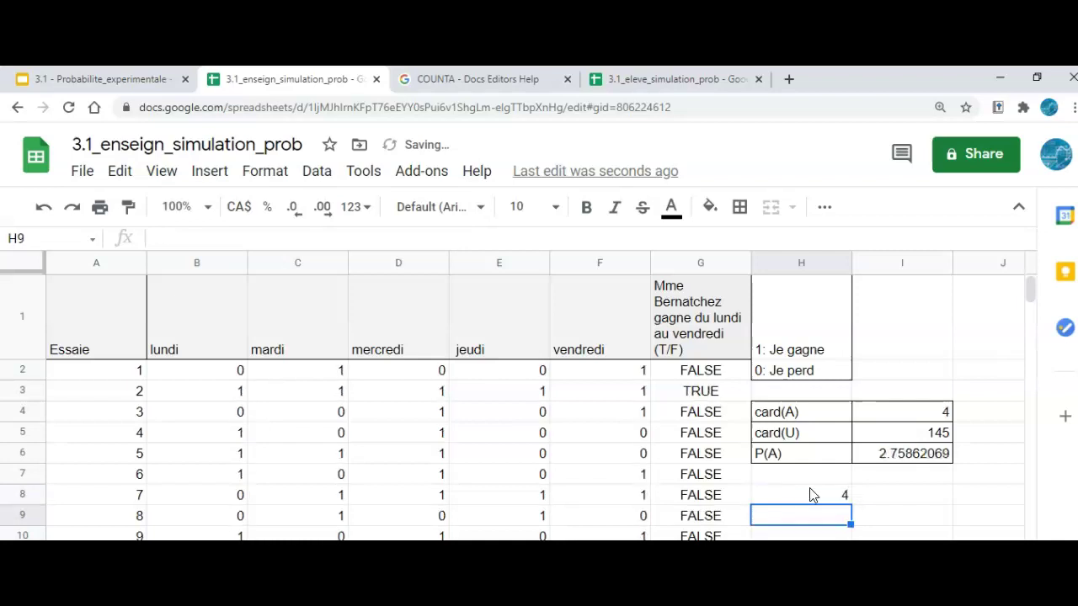
click(811, 494)
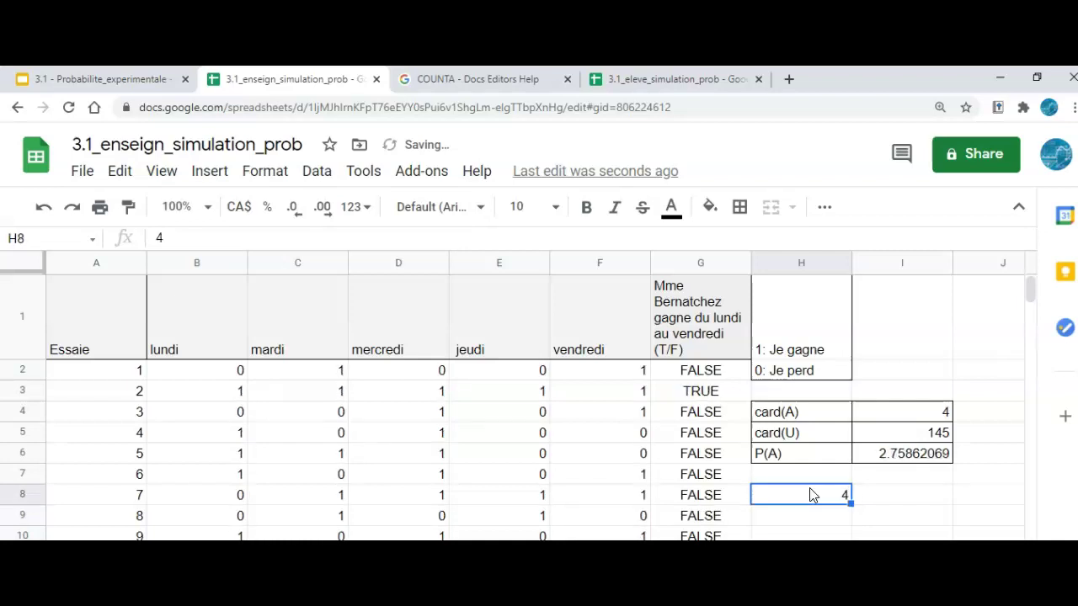
key(Delete)
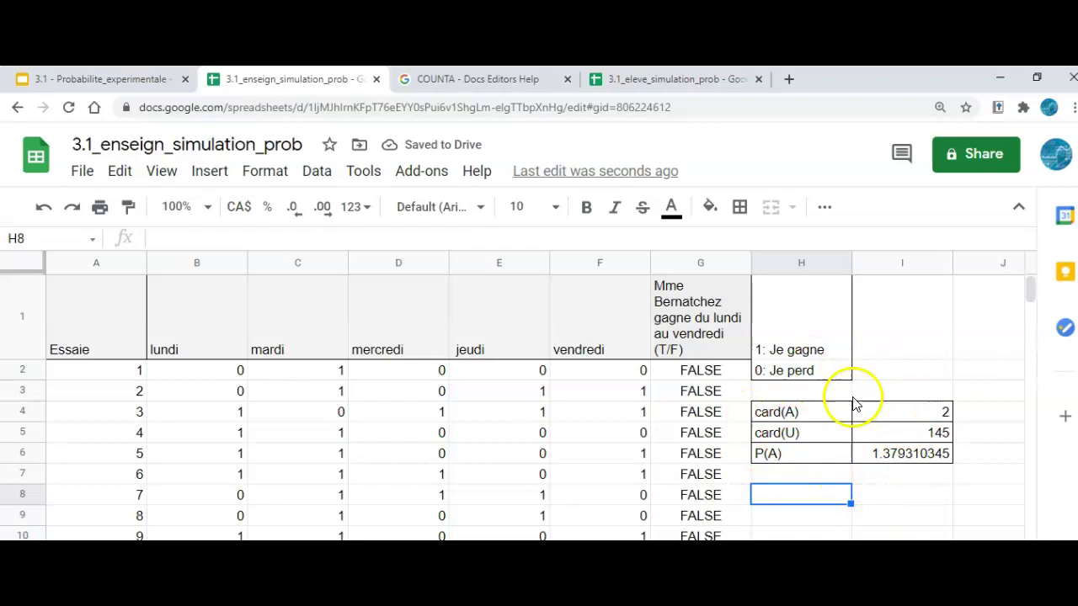
Select the P(A) result in I6 to review its value and formula
click(891, 457)
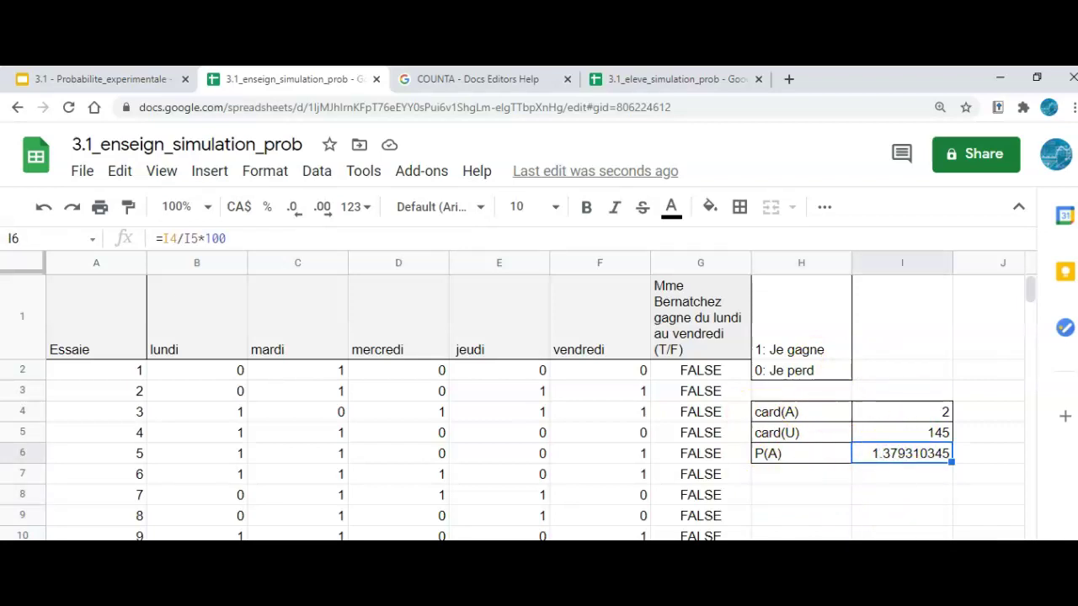
click(890, 492)
click(891, 456)
click(851, 459)
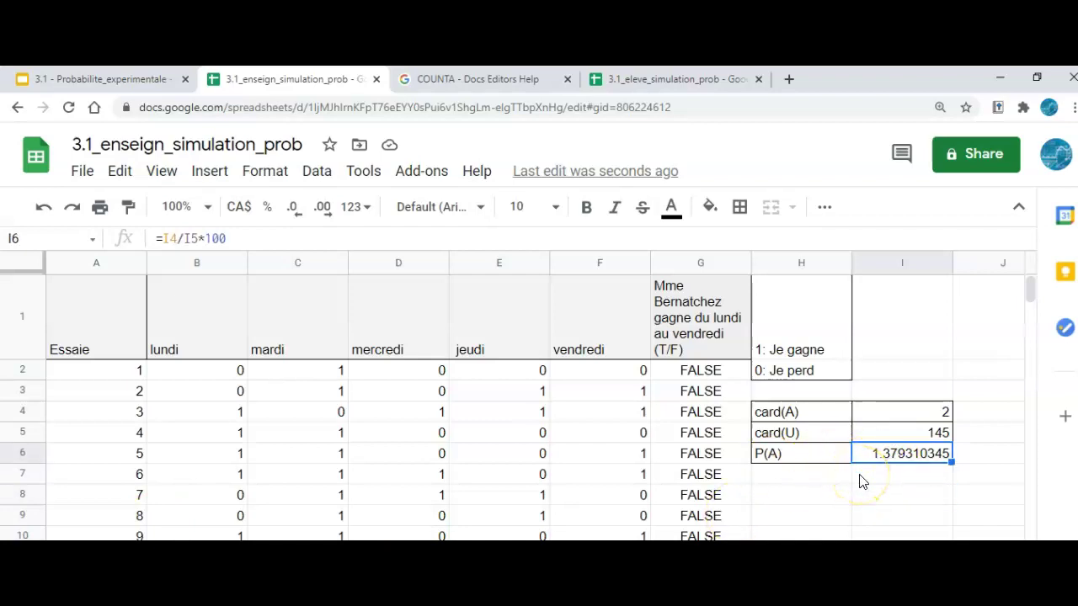